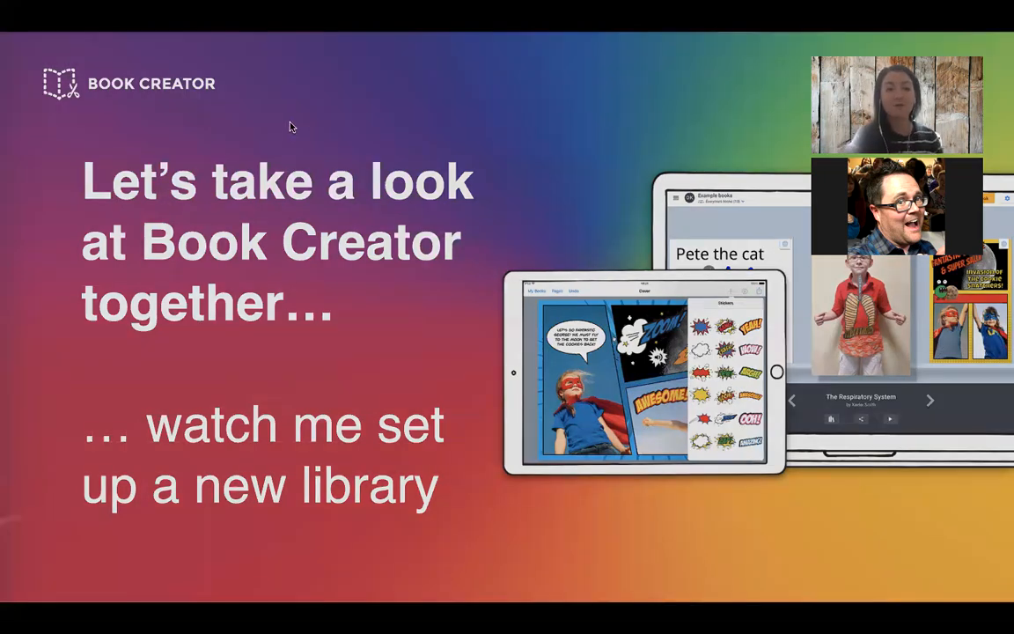
Step: Switch to Chrome, open app.bookcreator.com in a new incognito window, and show the teacher sign-in options
{"action": "key", "text": "super+Tab"}
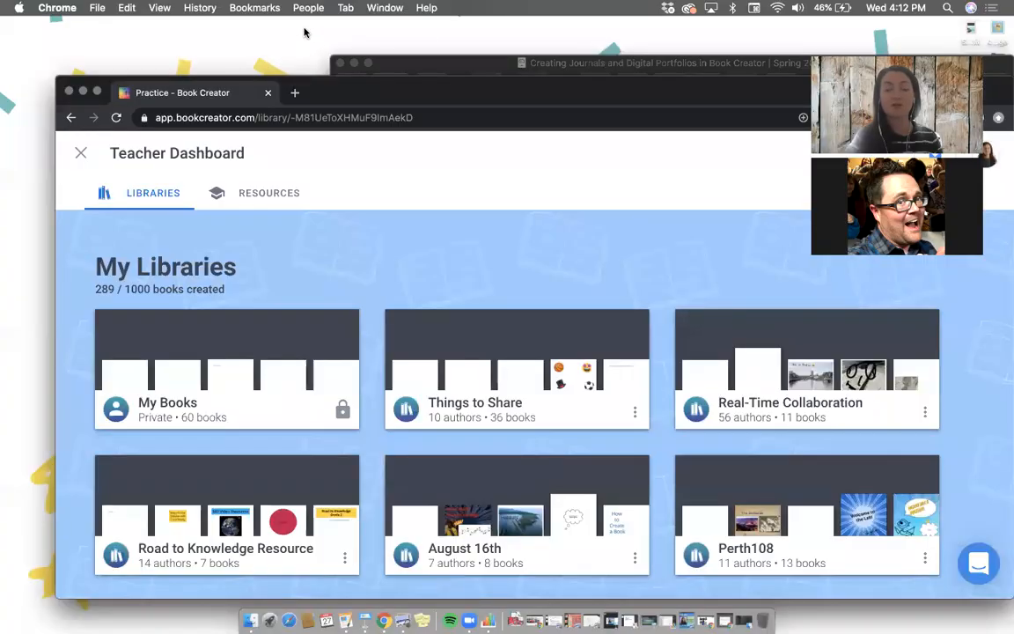
{"action": "left_click_drag", "start_coordinate": [57, 540], "coordinate": [11, 599]}
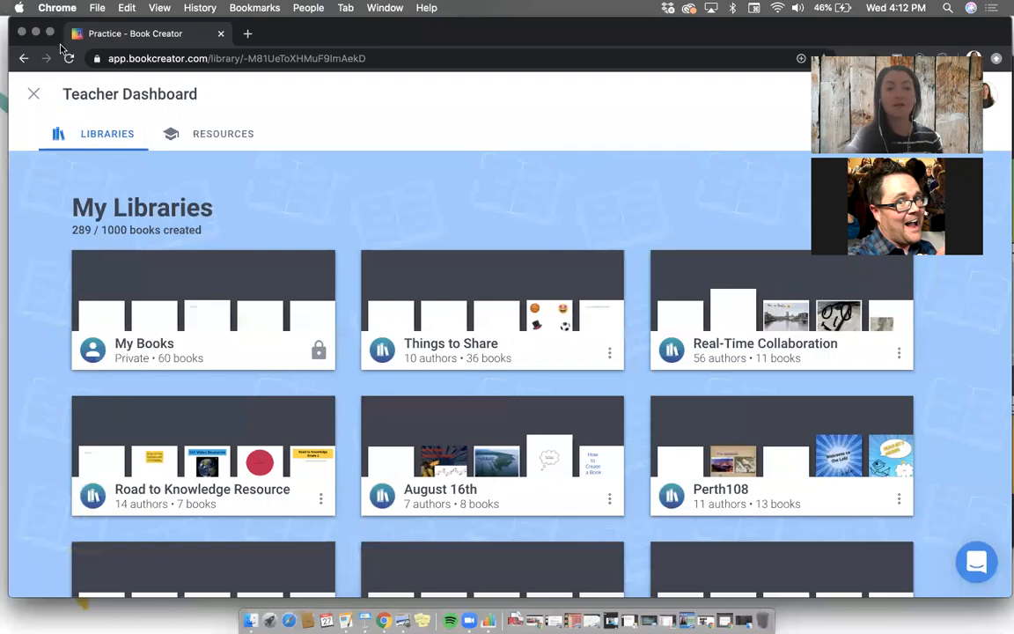
{"action": "left_click", "coordinate": [97, 8]}
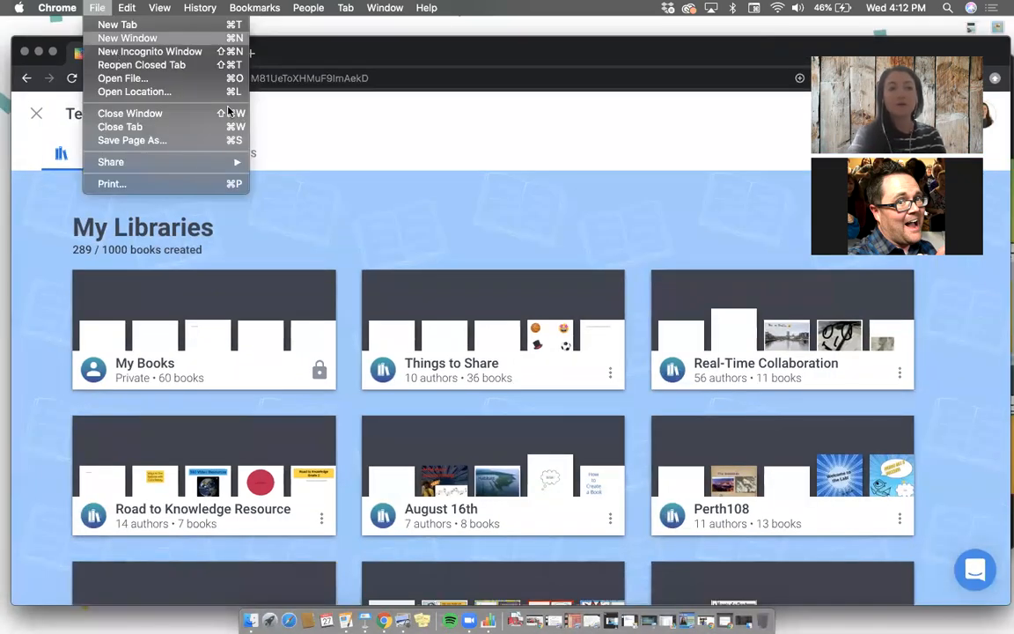
{"action": "key", "text": "super+shift+n"}
{"action": "type", "text": "app.bo"}
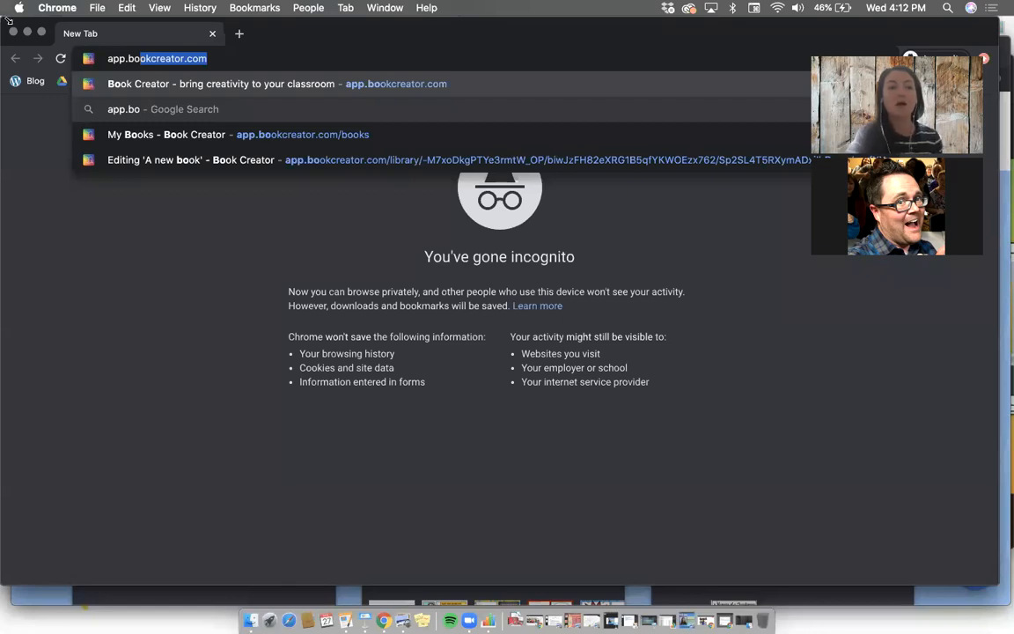
{"action": "key", "text": "Return"}
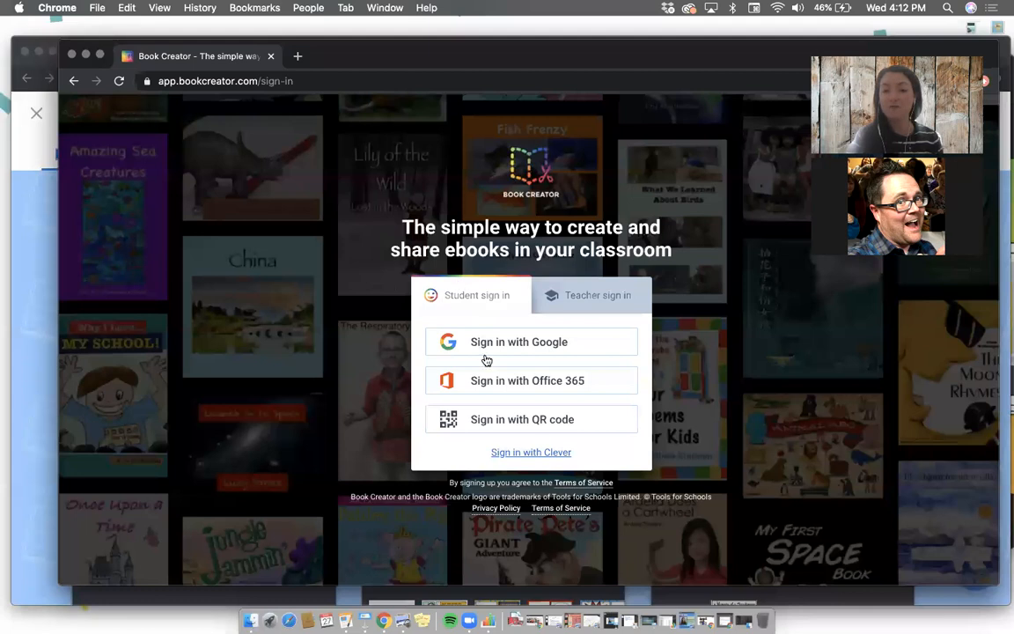
{"action": "left_click", "coordinate": [579, 291]}
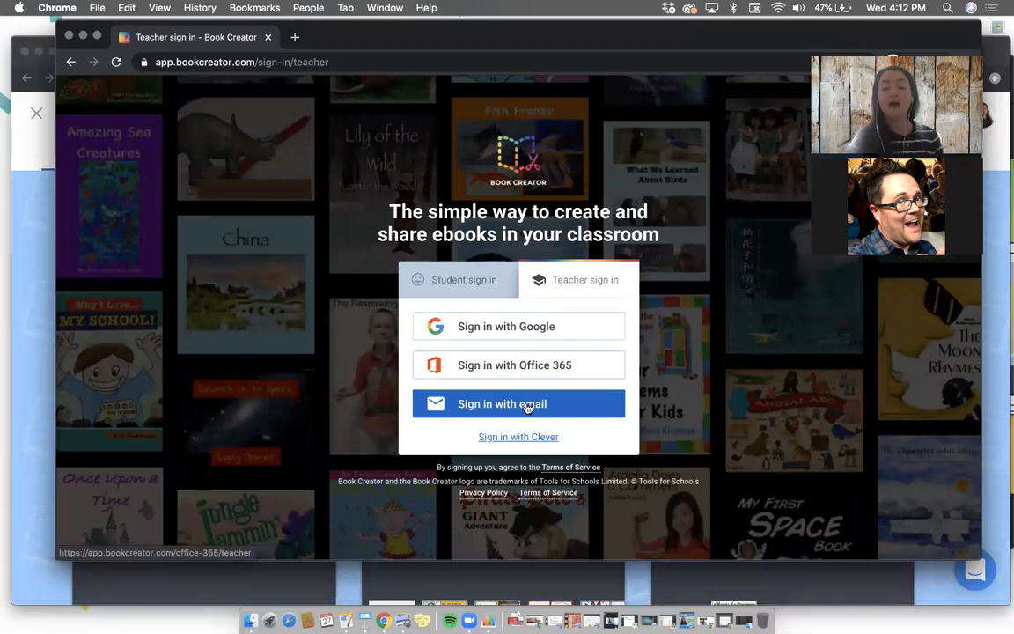
{"action": "left_click", "coordinate": [214, 63]}
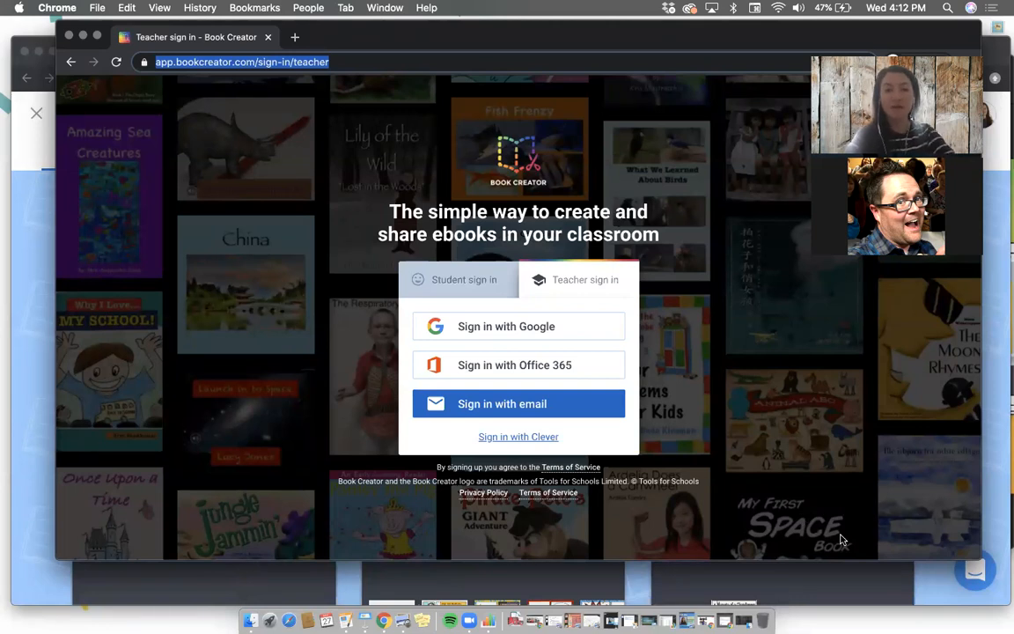
Step: Return to the Teacher Dashboard window and start a new library named Journals
{"action": "left_click", "coordinate": [24, 240]}
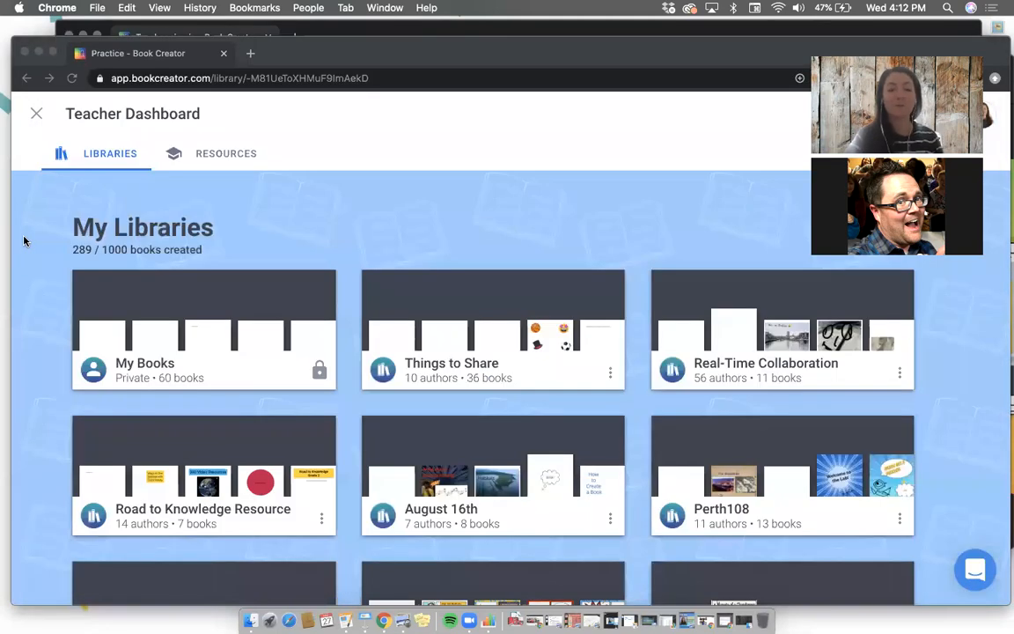
{"action": "scroll", "coordinate": [220, 191], "scroll_direction": "down", "scroll_amount": 3}
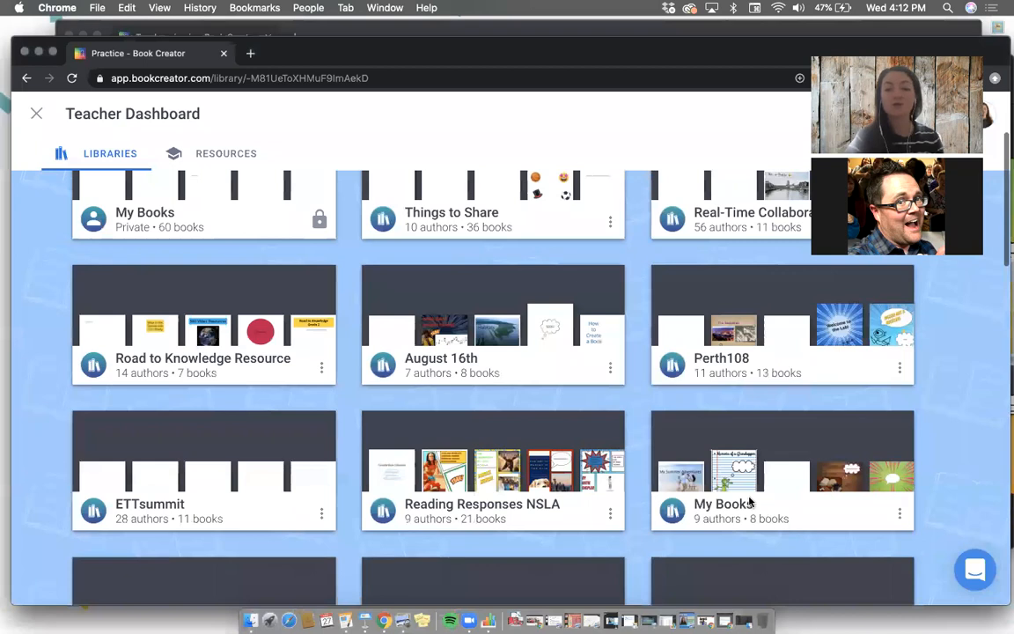
{"action": "scroll", "coordinate": [733, 477], "scroll_direction": "down", "scroll_amount": 10}
{"action": "left_click", "coordinate": [730, 474]}
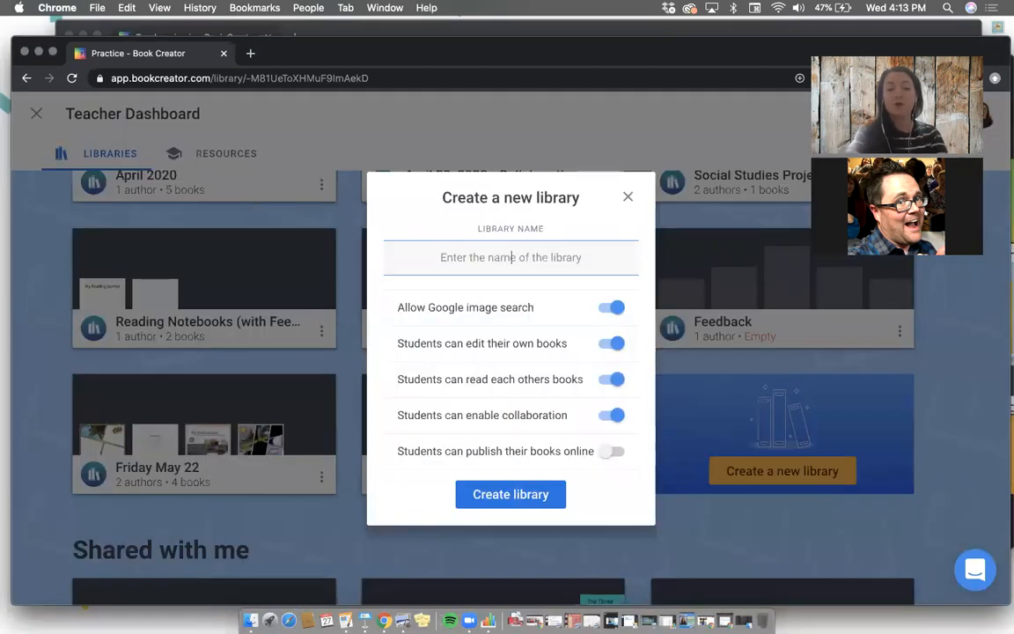
{"action": "type", "text": "Journal"}
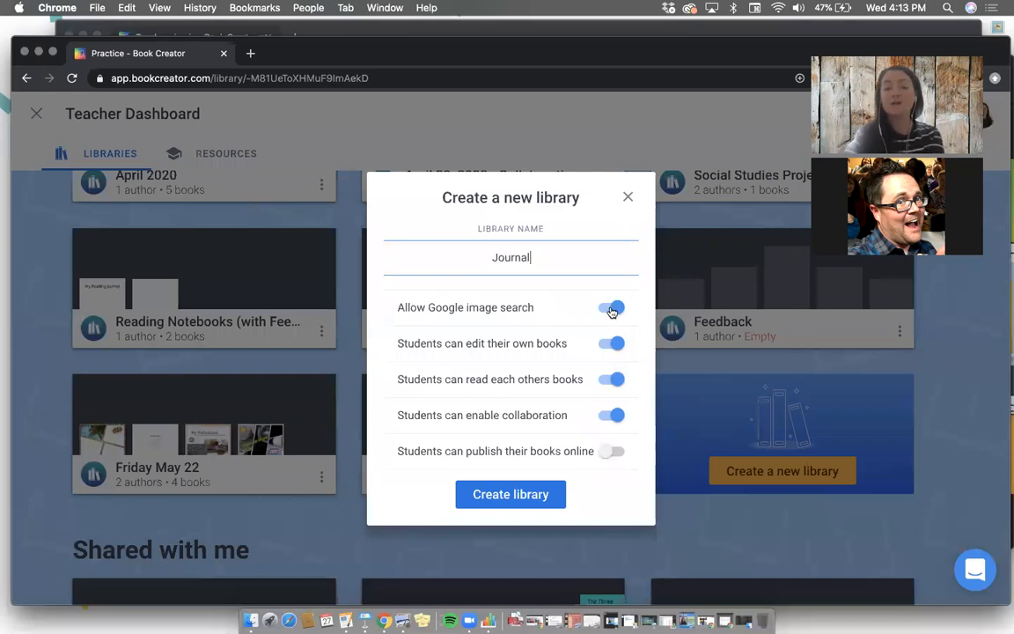
{"action": "type", "text": "s"}
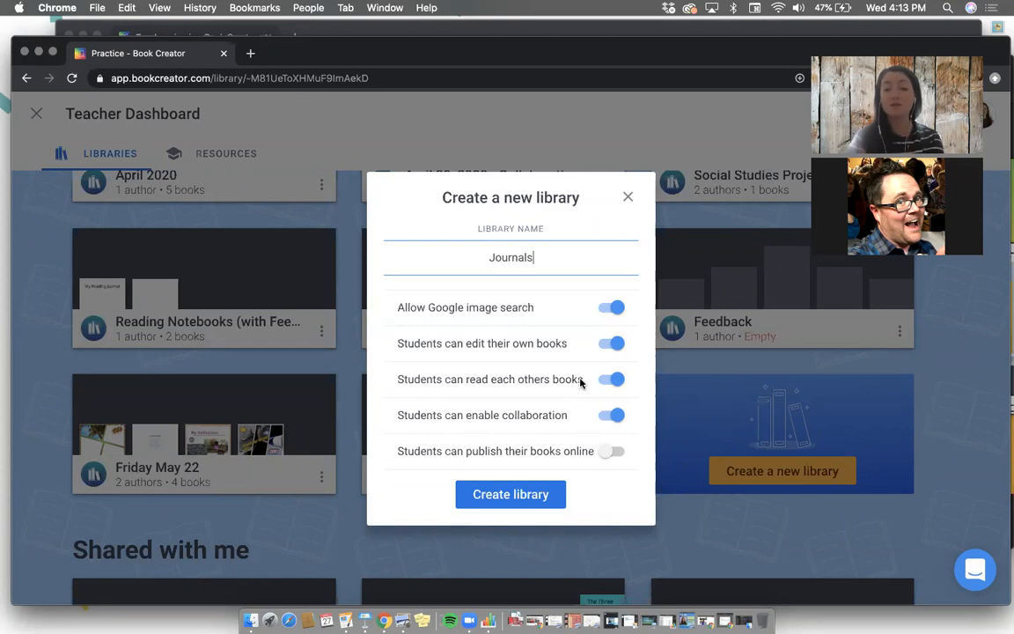
Step: Disable students reading each other's books and enabling collaboration, and create the library with these settings
{"action": "left_click", "coordinate": [613, 379]}
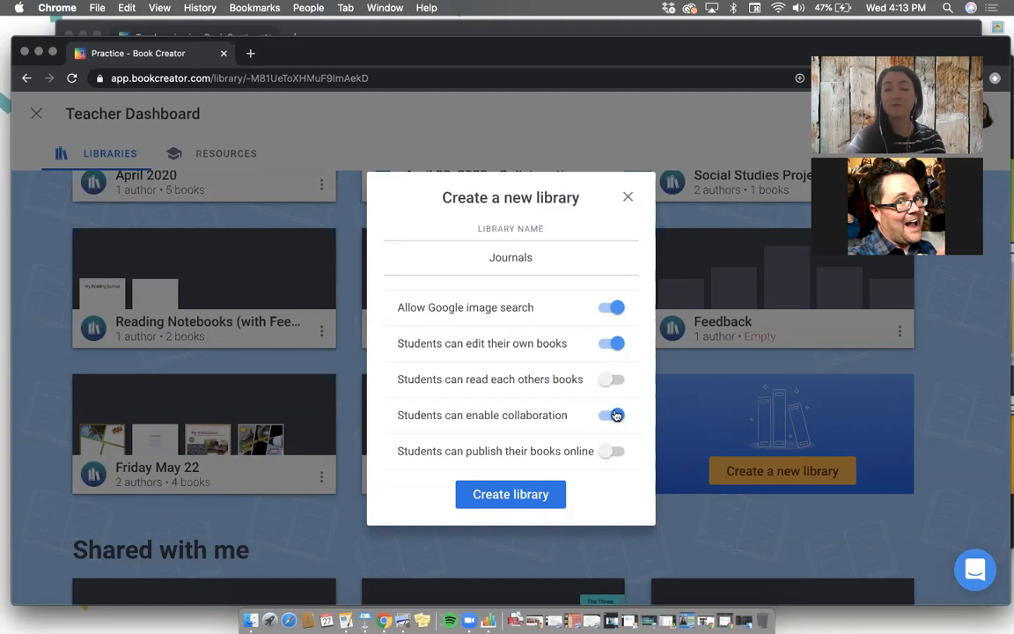
{"action": "left_click", "coordinate": [614, 417]}
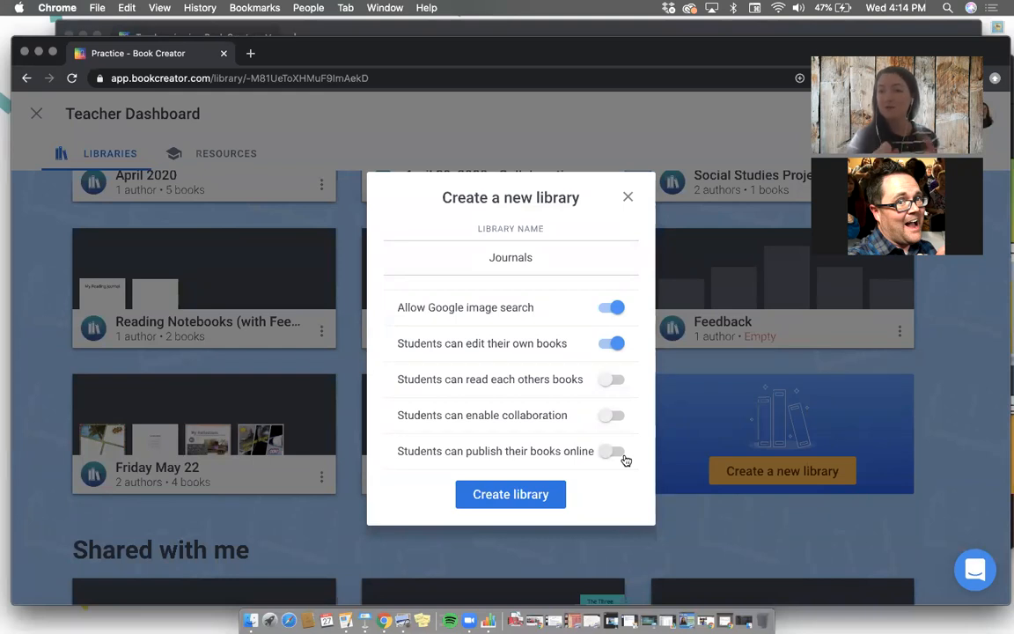
{"action": "left_click", "coordinate": [499, 496]}
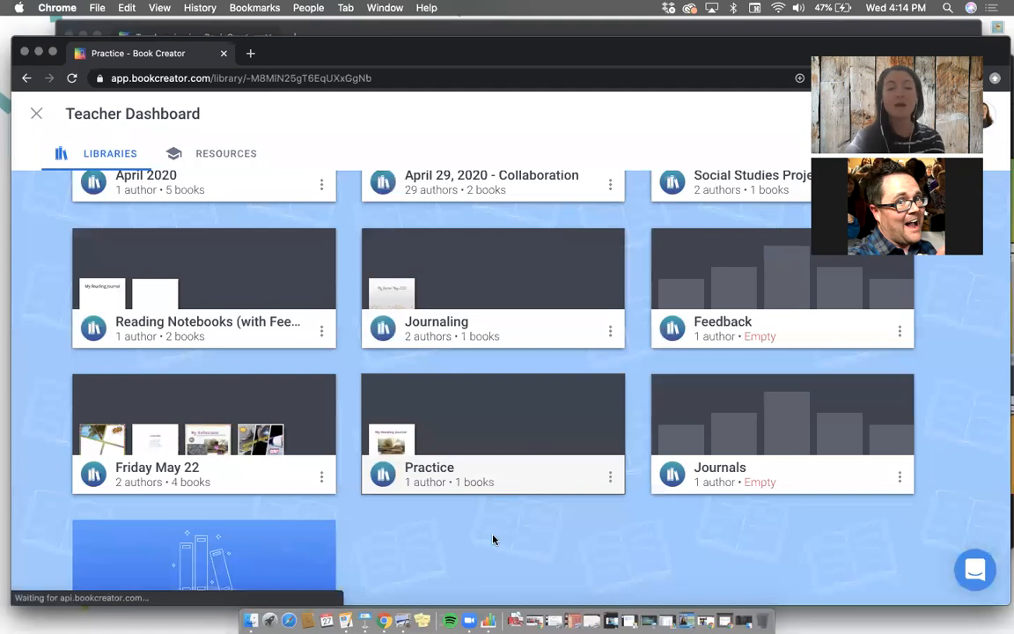
Step: Open the new Journals library and view its invite code, closing the invitation dialog when done
{"action": "scroll", "coordinate": [502, 361], "scroll_direction": "down", "scroll_amount": 2}
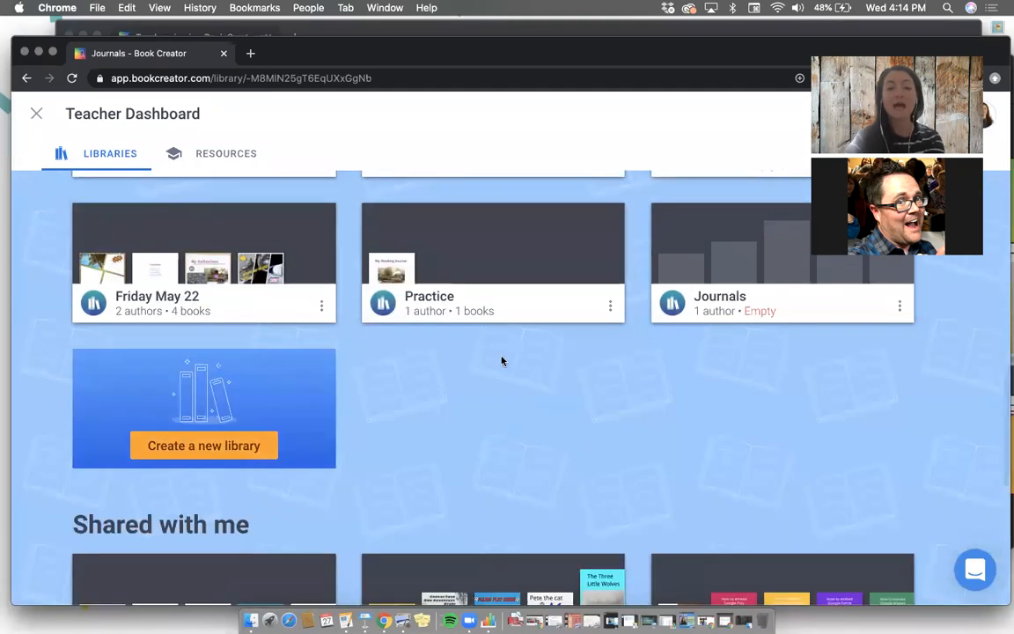
{"action": "left_click", "coordinate": [720, 281]}
{"action": "left_click", "coordinate": [483, 154]}
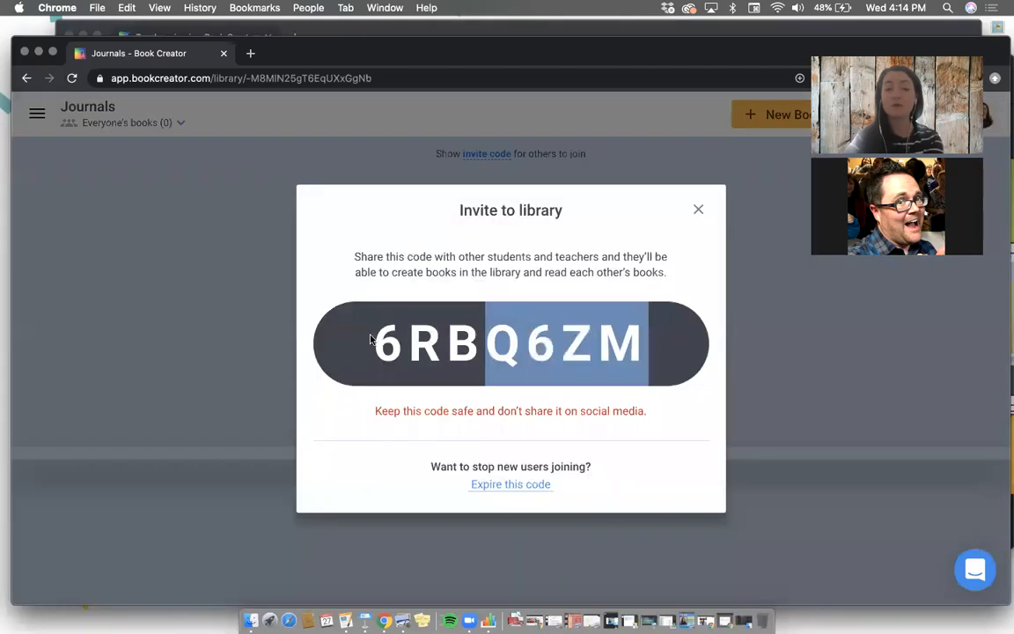
{"action": "left_click", "coordinate": [698, 209]}
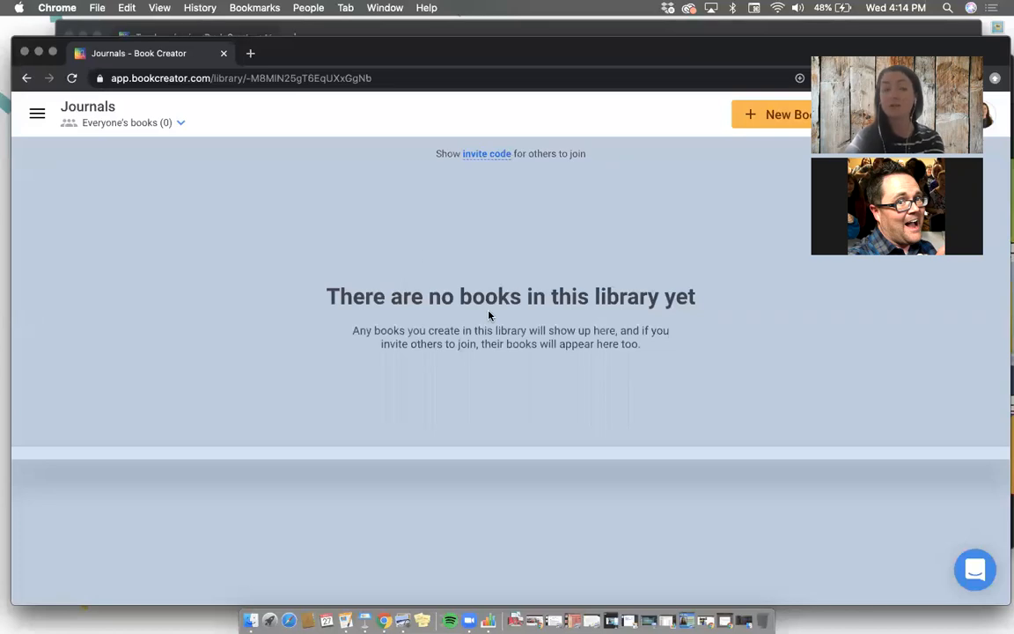
Step: Switch to the Keynote presentation and play it from the "You try it…" slide about signing in or creating an account
{"action": "left_click", "coordinate": [97, 28]}
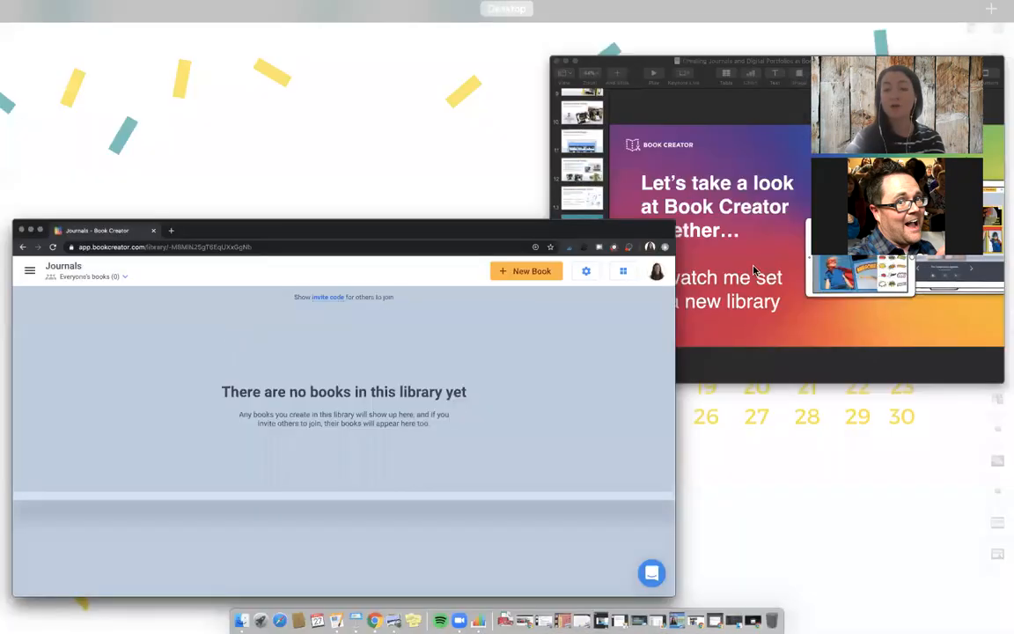
{"action": "left_click", "coordinate": [754, 271]}
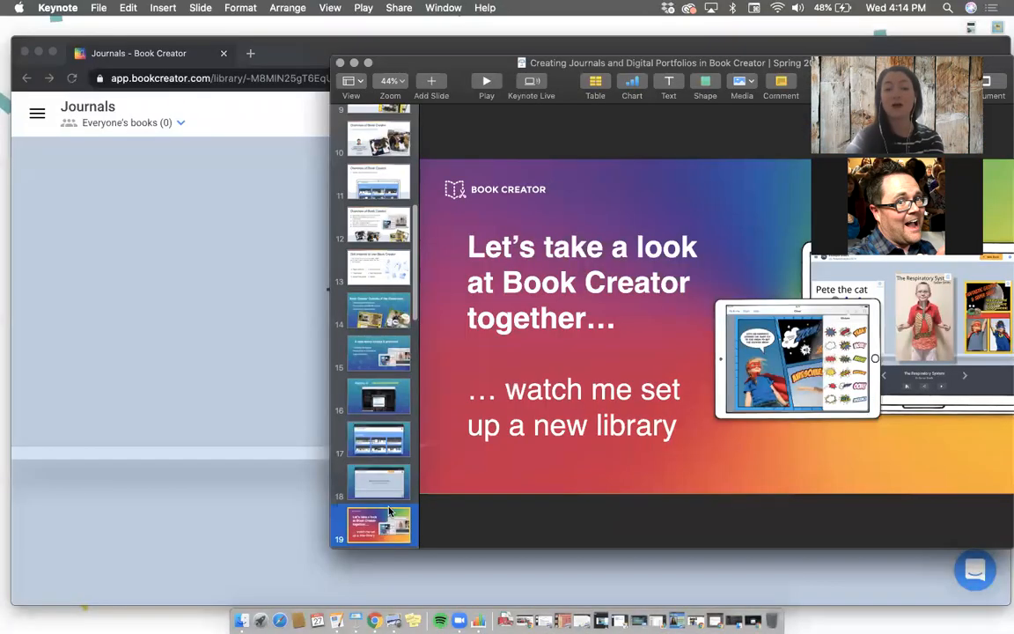
{"action": "key", "text": "Down"}
{"action": "left_click", "coordinate": [485, 86]}
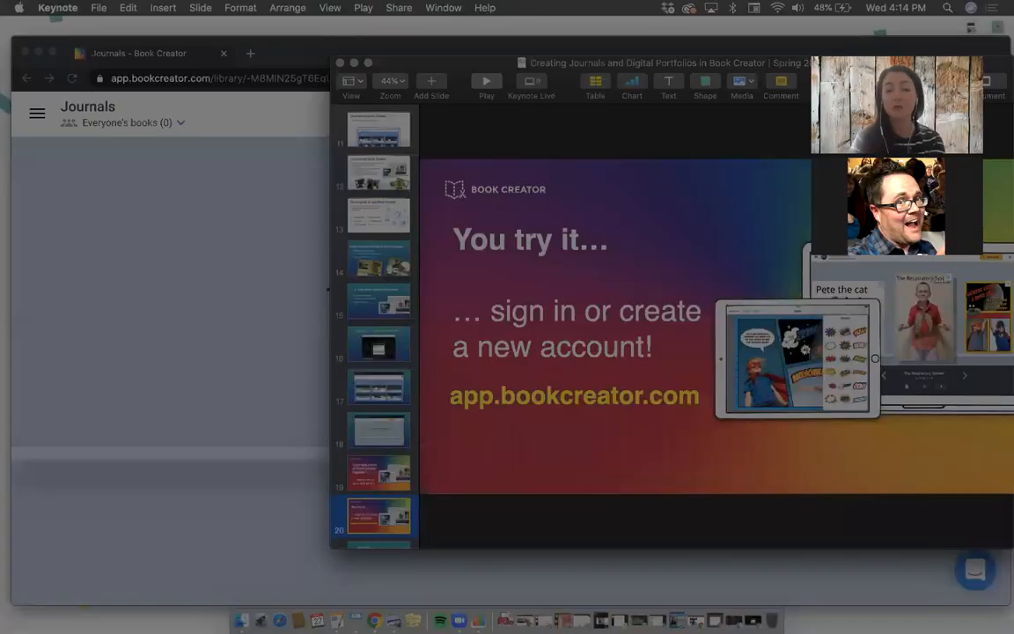
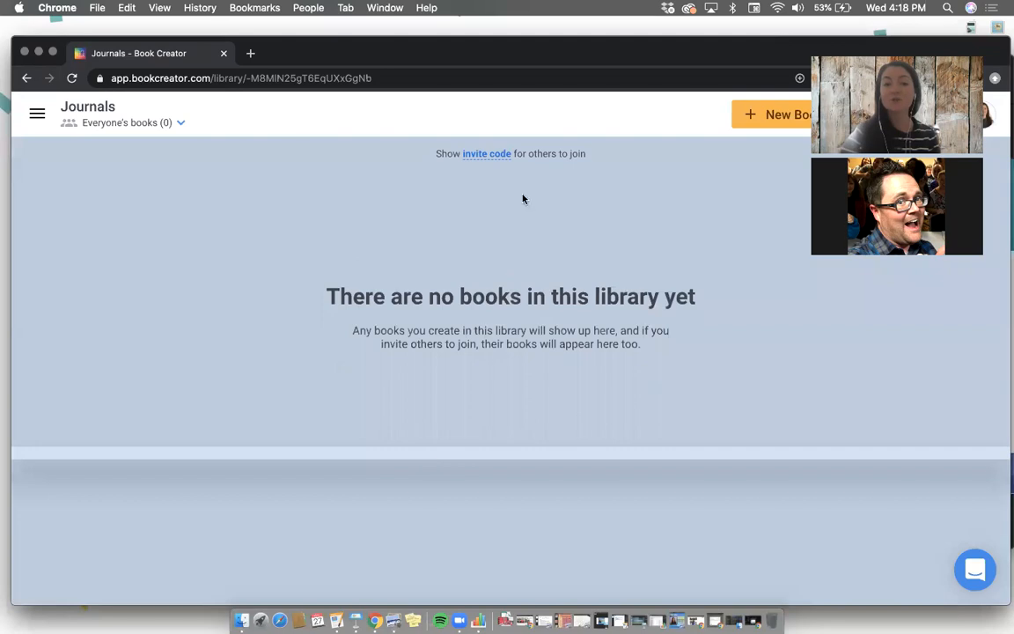
Step: Create a square 1:1 book in the Journals library and add the text "Daily Journal" to its cover
{"action": "left_click", "coordinate": [759, 118]}
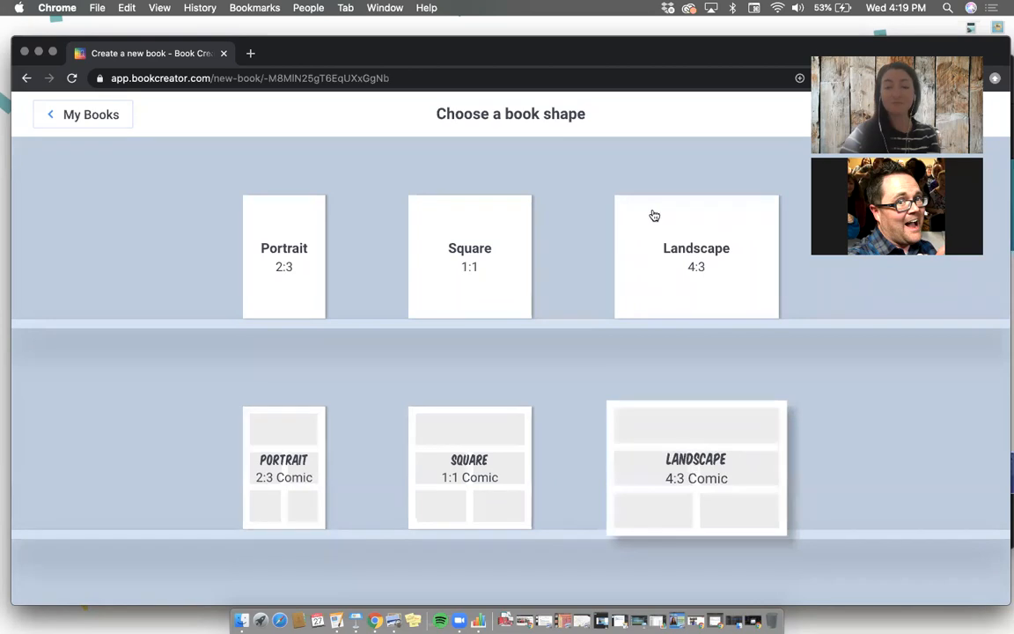
{"action": "left_click", "coordinate": [450, 247]}
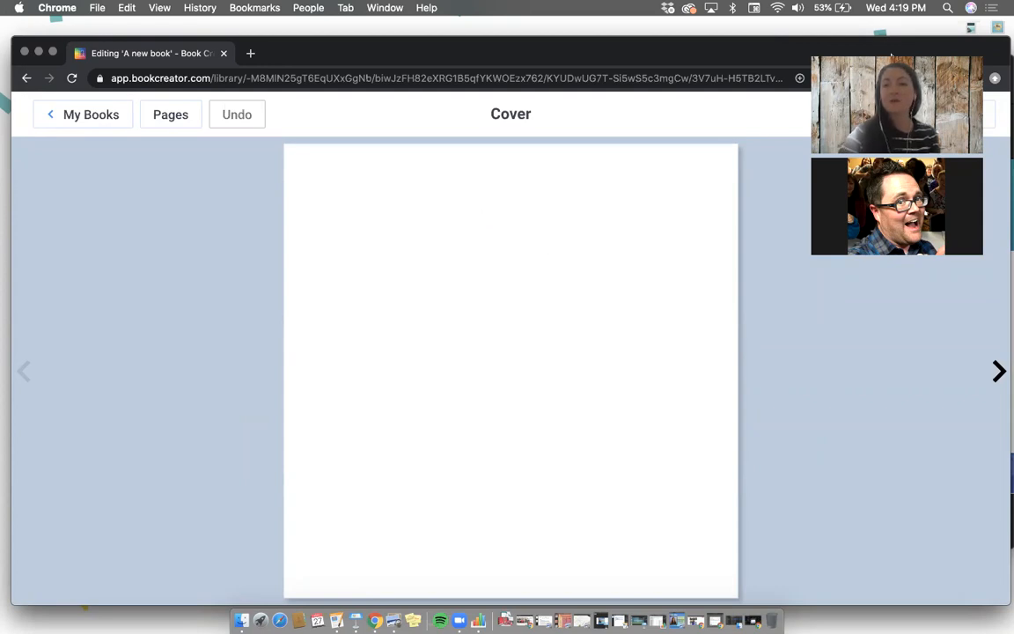
{"action": "left_click", "coordinate": [861, 117]}
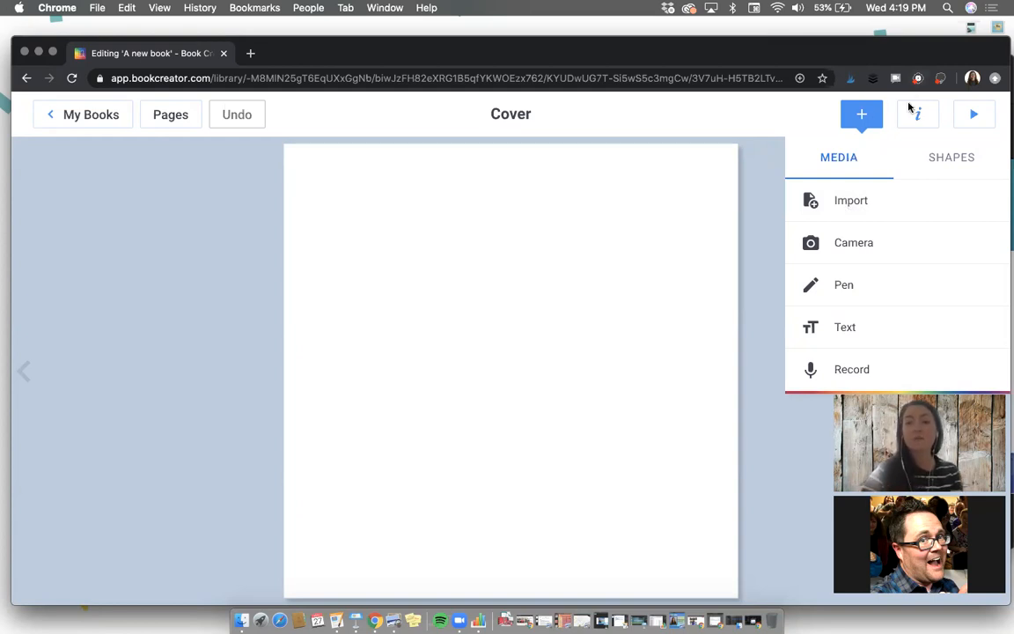
{"action": "left_click", "coordinate": [846, 331]}
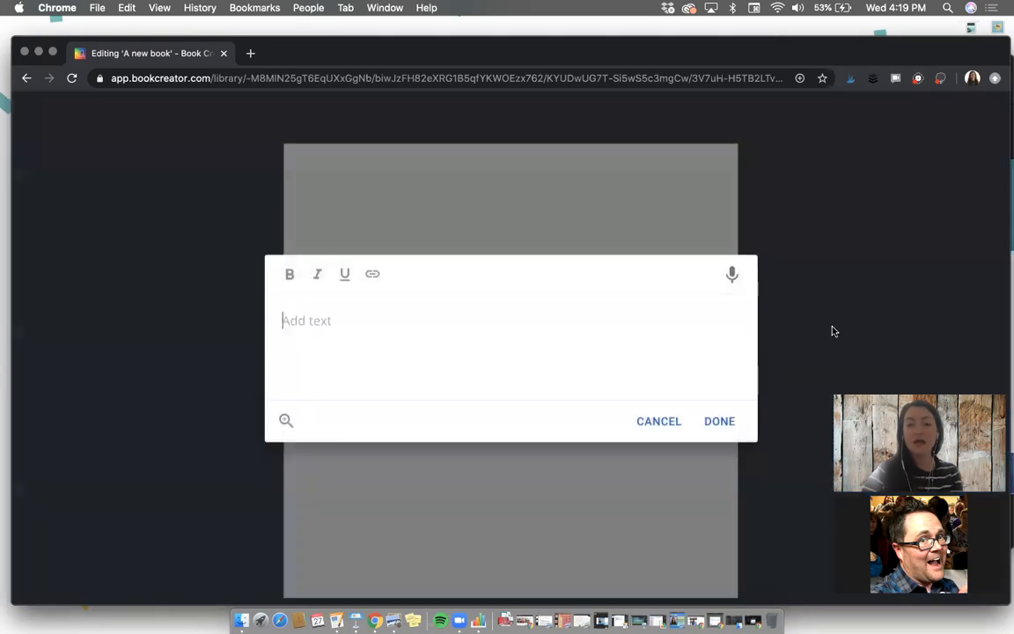
{"action": "type", "text": "Dai"}
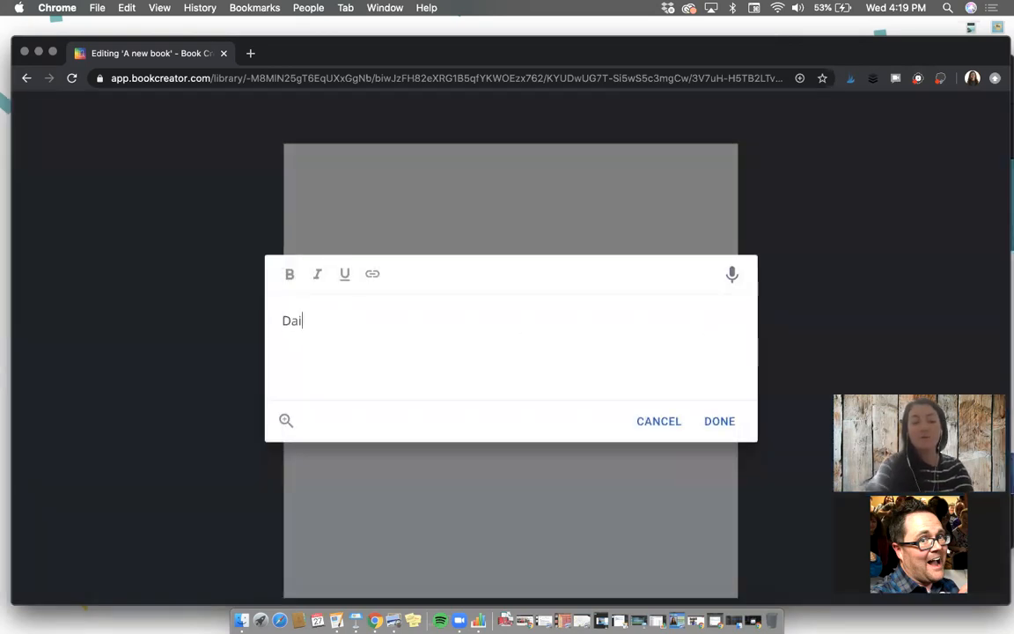
{"action": "type", "text": "ly Journal"}
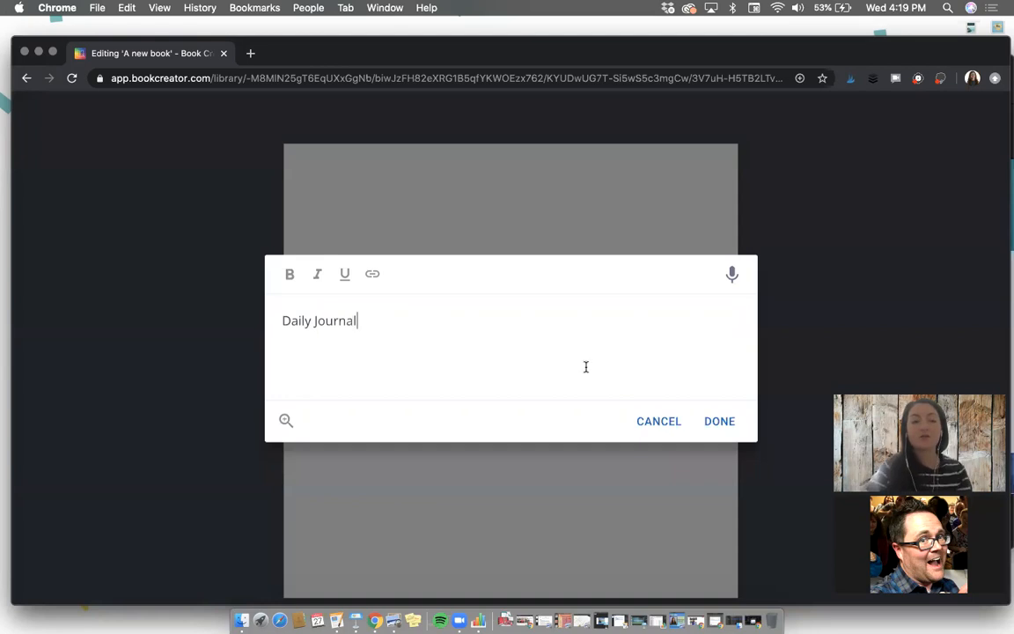
{"action": "left_click", "coordinate": [719, 420]}
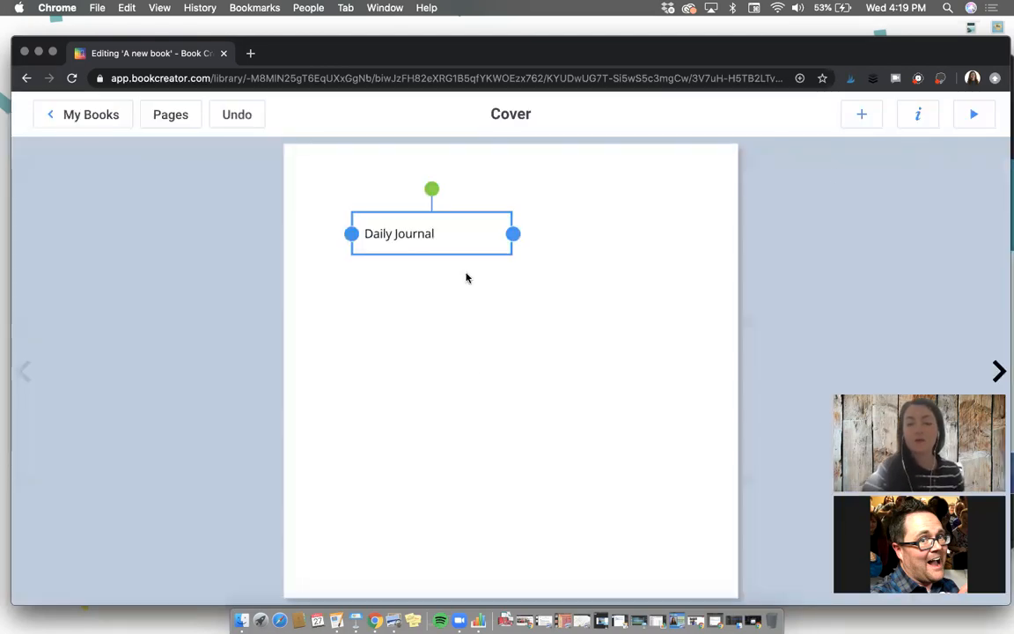
{"action": "left_click", "coordinate": [478, 387]}
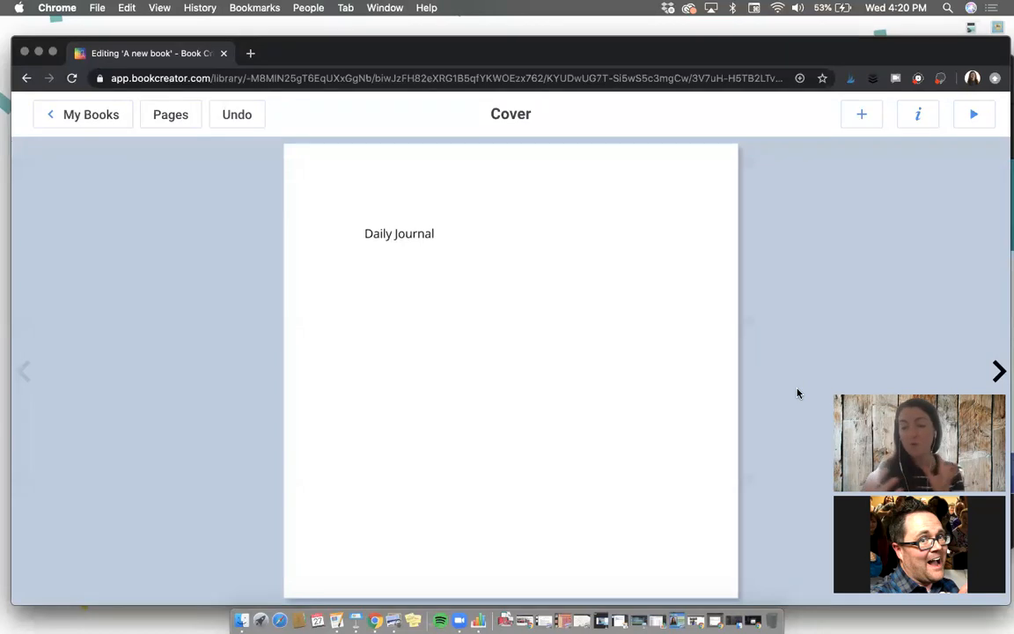
Step: Enlarge the Daily Journal cover text to size 65
{"action": "left_click", "coordinate": [400, 233]}
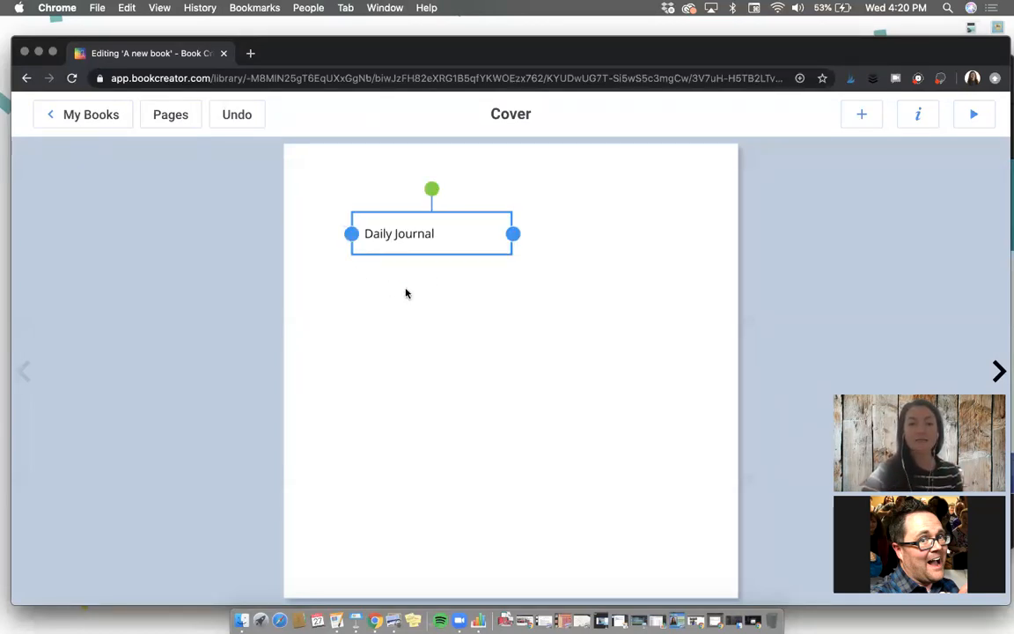
{"action": "left_click", "coordinate": [917, 124]}
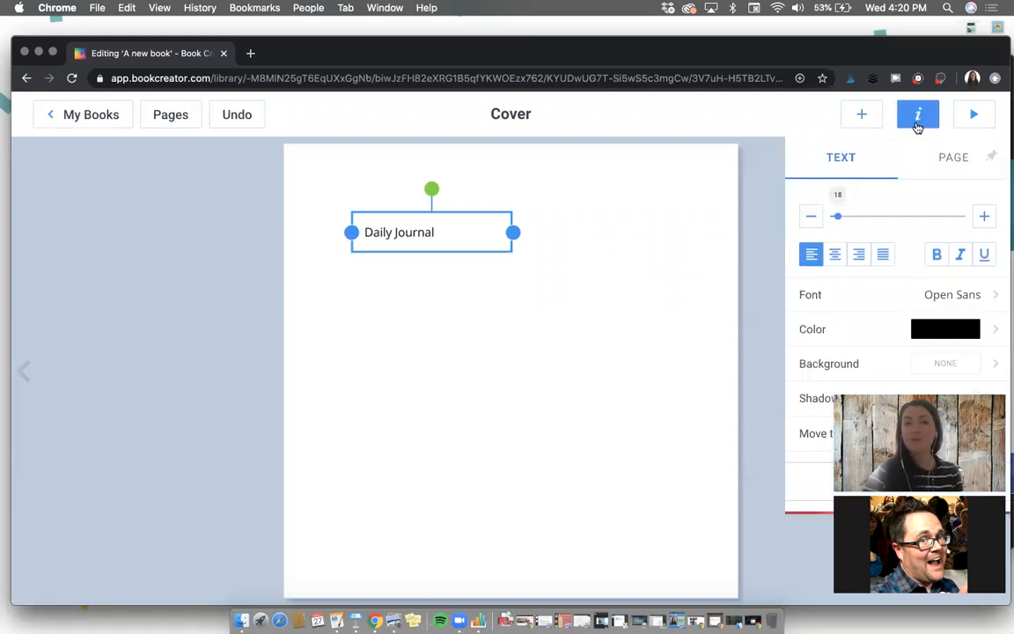
{"action": "left_click_drag", "start_coordinate": [837, 215], "coordinate": [863, 216]}
Step: Try the Gochi Hand, Short Stack and Creepster fonts on the Daily Journal text
{"action": "left_click", "coordinate": [941, 296]}
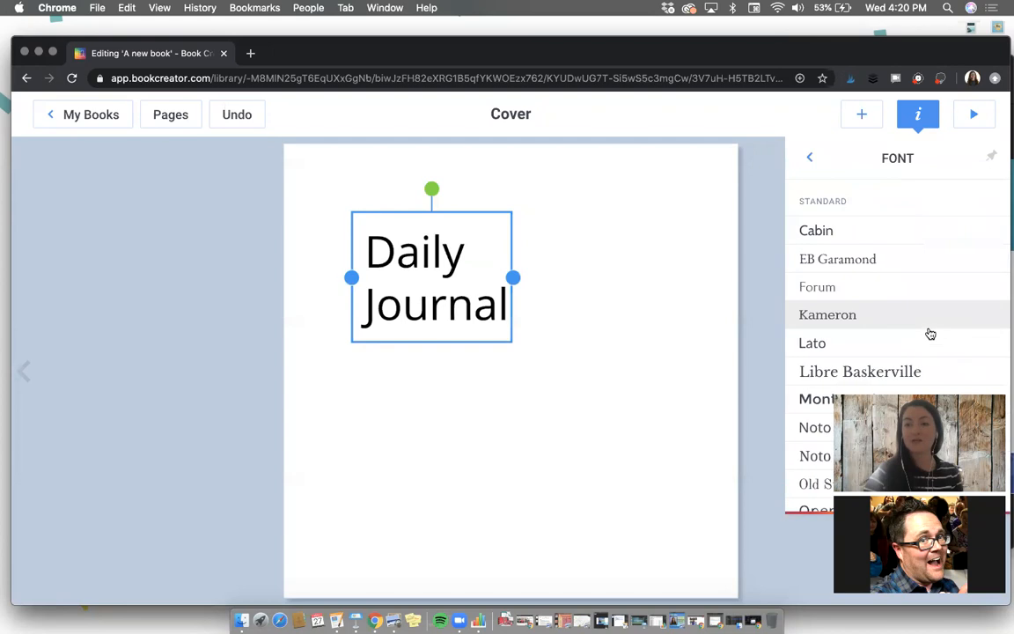
{"action": "scroll", "coordinate": [928, 335], "scroll_direction": "down", "scroll_amount": 3}
{"action": "scroll", "coordinate": [930, 334], "scroll_direction": "down", "scroll_amount": 3}
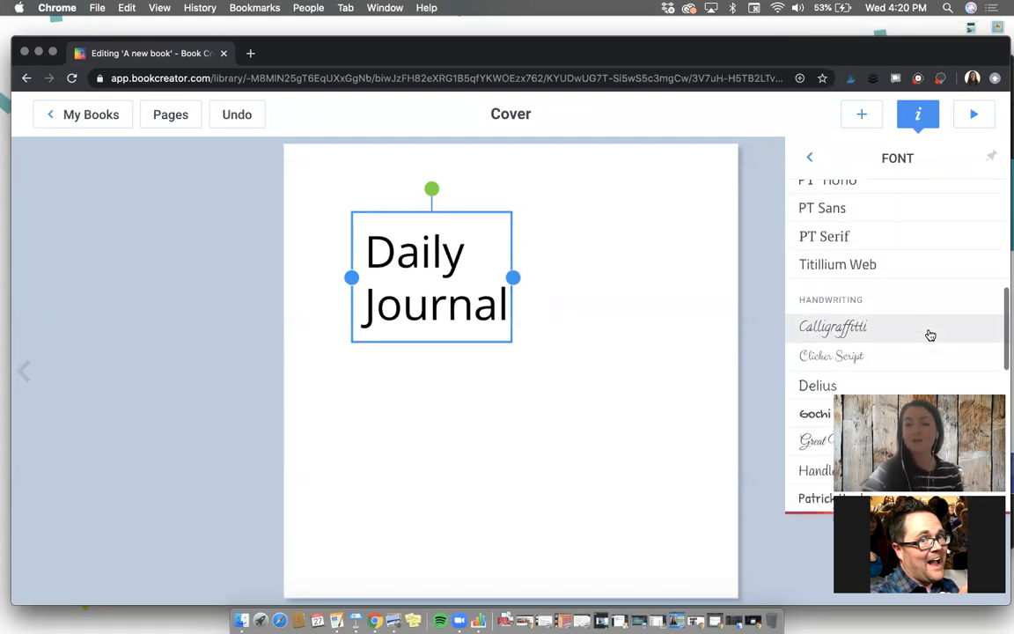
{"action": "scroll", "coordinate": [931, 334], "scroll_direction": "down", "scroll_amount": 2}
{"action": "scroll", "coordinate": [931, 335], "scroll_direction": "down", "scroll_amount": 3}
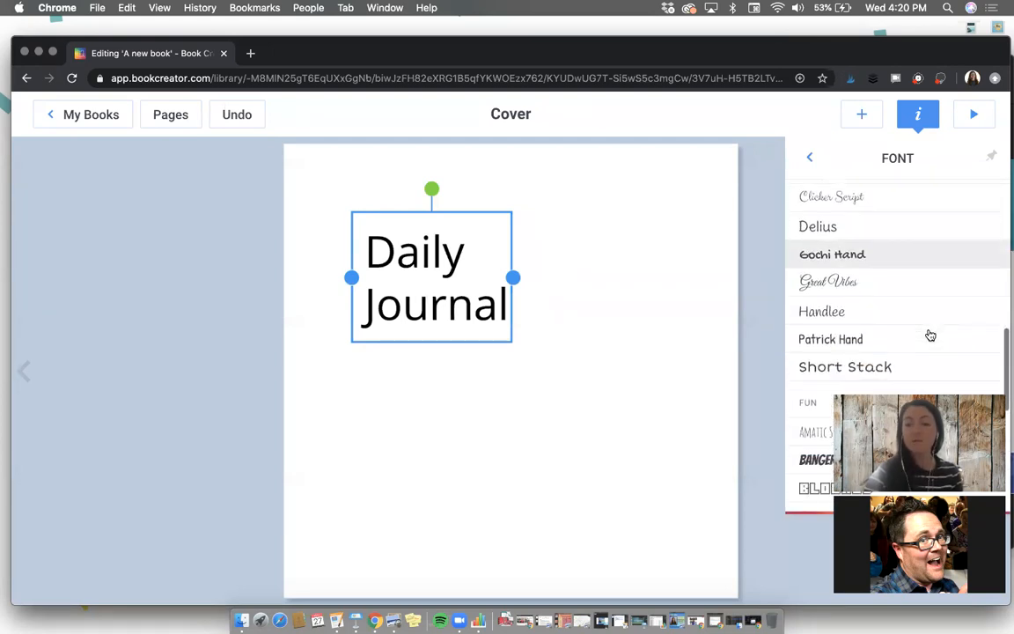
{"action": "left_click", "coordinate": [908, 256]}
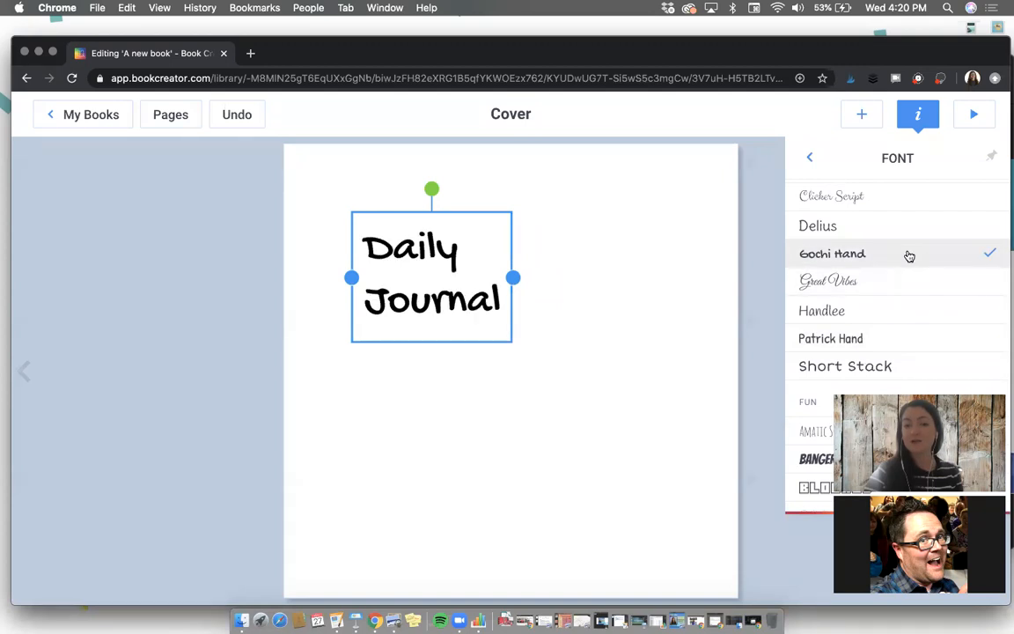
{"action": "scroll", "coordinate": [898, 282], "scroll_direction": "down", "scroll_amount": 2}
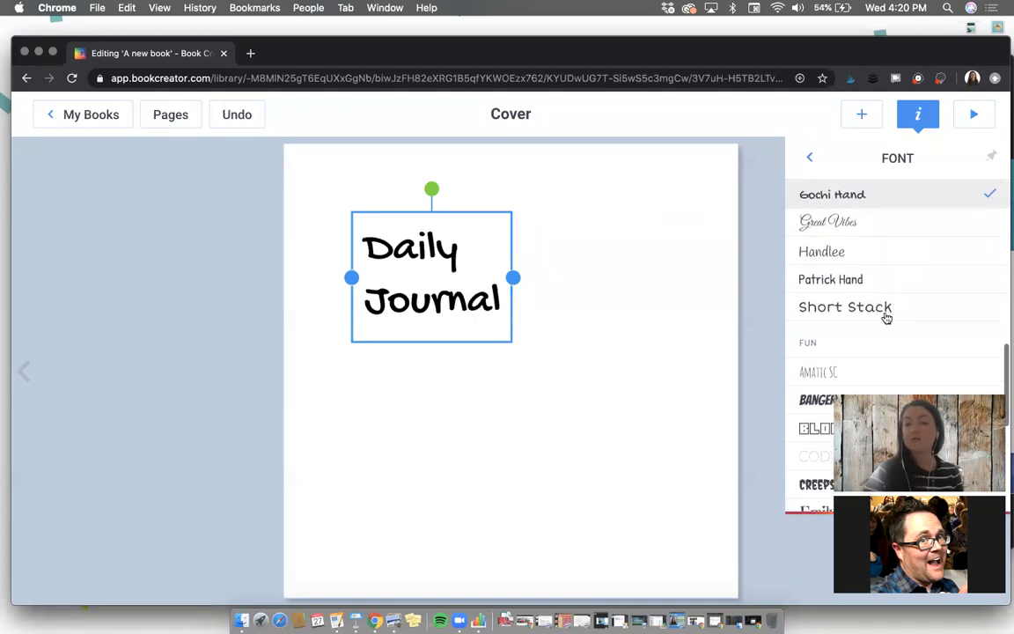
{"action": "left_click", "coordinate": [885, 308]}
{"action": "scroll", "coordinate": [886, 318], "scroll_direction": "down", "scroll_amount": 1}
{"action": "scroll", "coordinate": [887, 318], "scroll_direction": "down", "scroll_amount": 2}
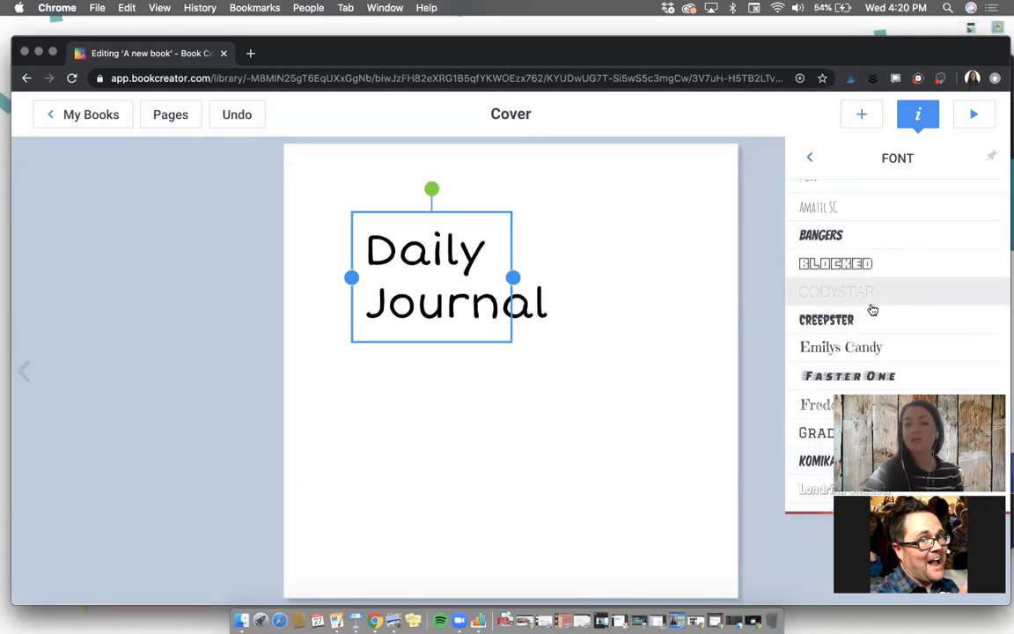
{"action": "left_click", "coordinate": [872, 320]}
Step: Try the Komika Title, Londrina Shadow and Luckiest Guy fonts on the Daily Journal text
{"action": "scroll", "coordinate": [872, 322], "scroll_direction": "down", "scroll_amount": 3}
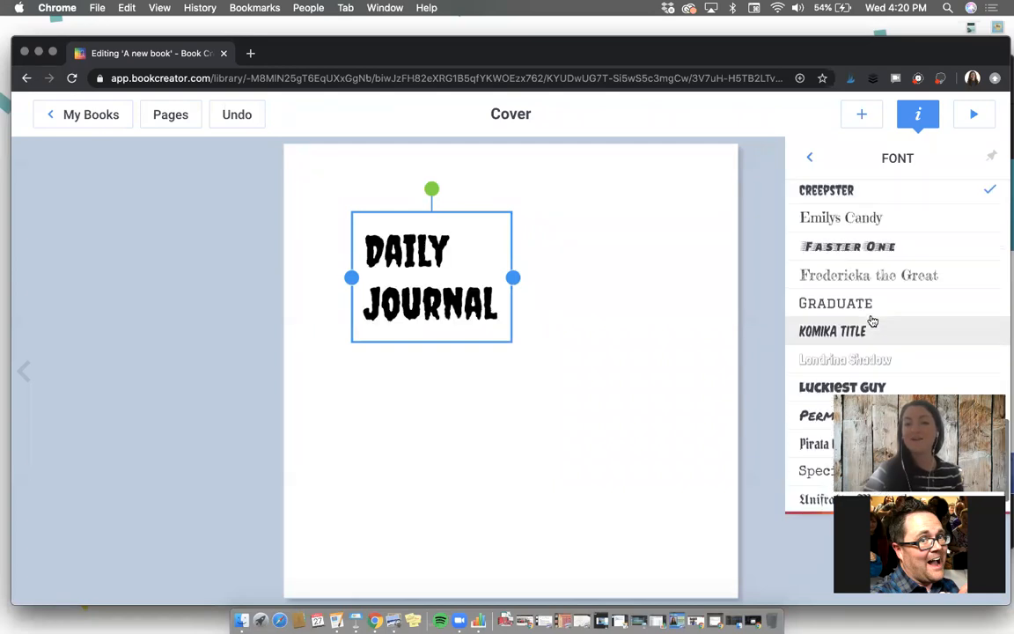
{"action": "left_click", "coordinate": [873, 331]}
{"action": "scroll", "coordinate": [873, 331], "scroll_direction": "down", "scroll_amount": 1}
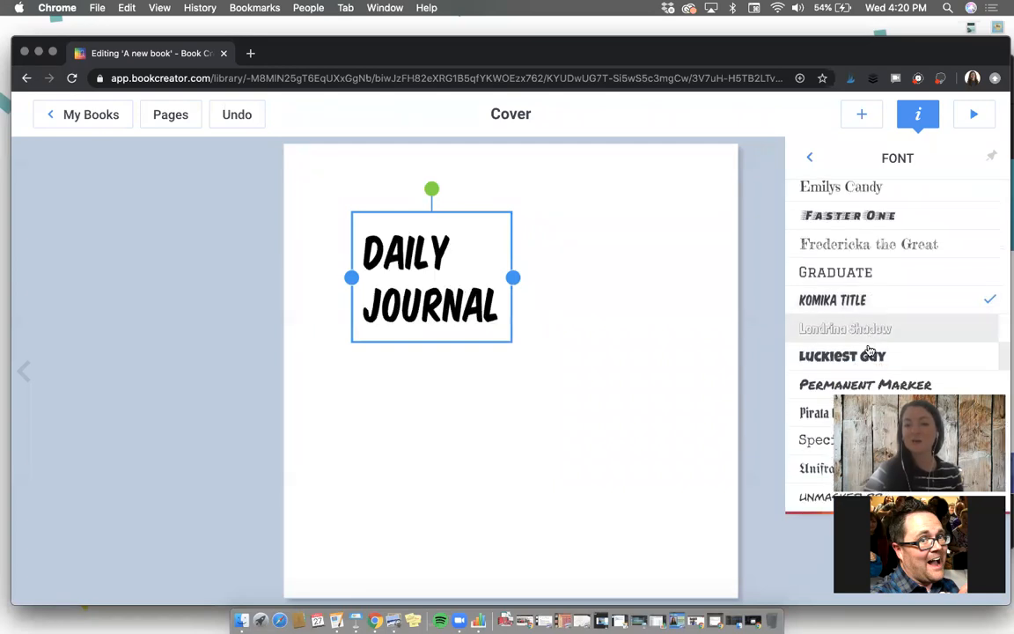
{"action": "left_click", "coordinate": [865, 336]}
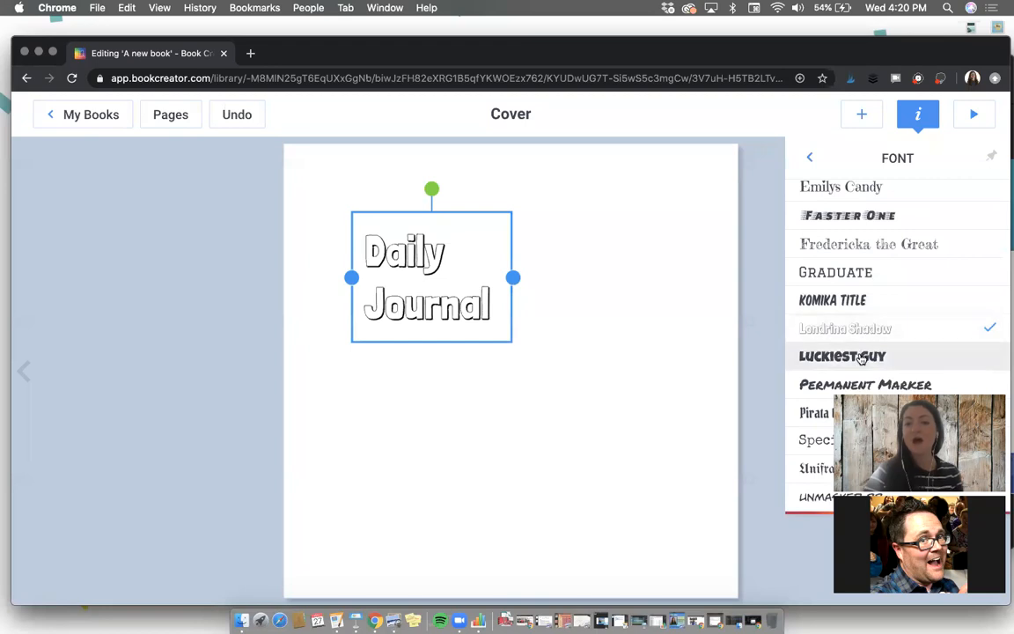
{"action": "left_click", "coordinate": [862, 358]}
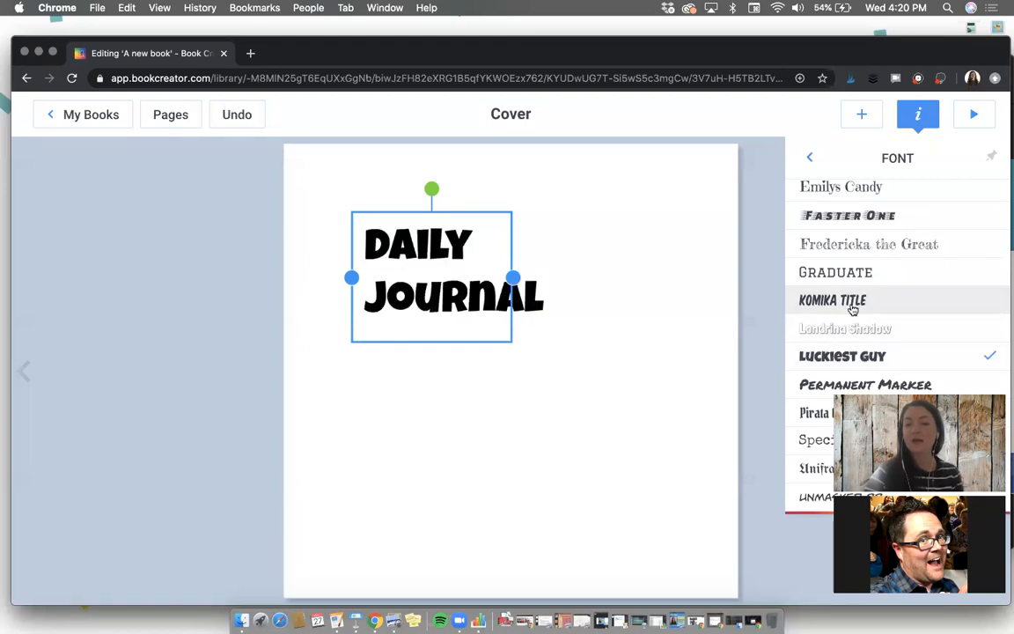
Step: Set the font of the Daily Journal text to Emilys Candy
{"action": "scroll", "coordinate": [845, 300], "scroll_direction": "up", "scroll_amount": 3}
{"action": "left_click", "coordinate": [836, 280]}
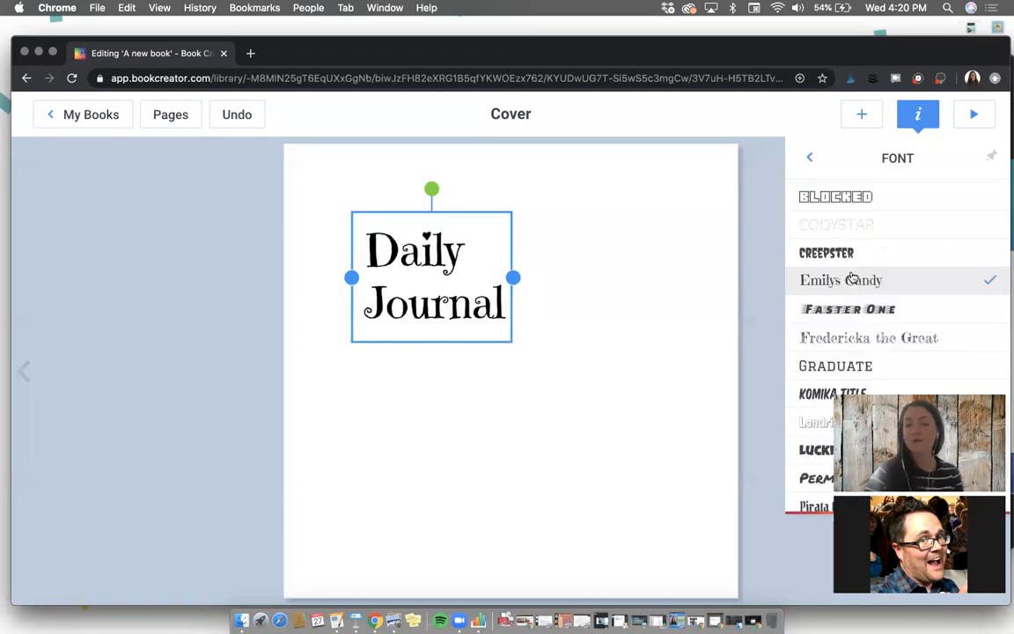
{"action": "left_click", "coordinate": [815, 157]}
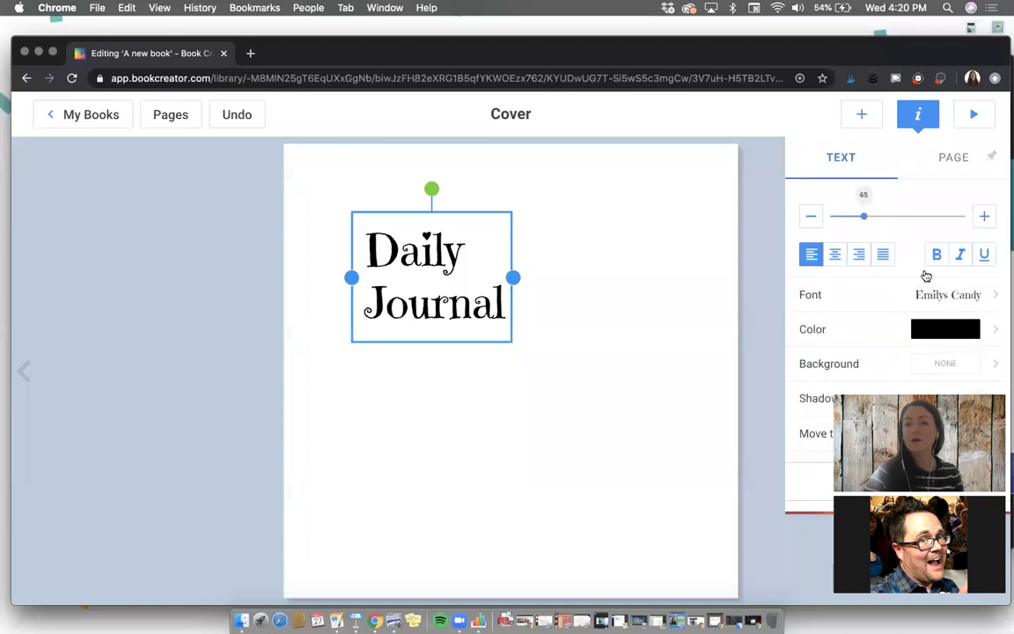
Step: Color the Daily Journal text dark blue and center-align it
{"action": "left_click", "coordinate": [942, 330]}
{"action": "left_click", "coordinate": [871, 316]}
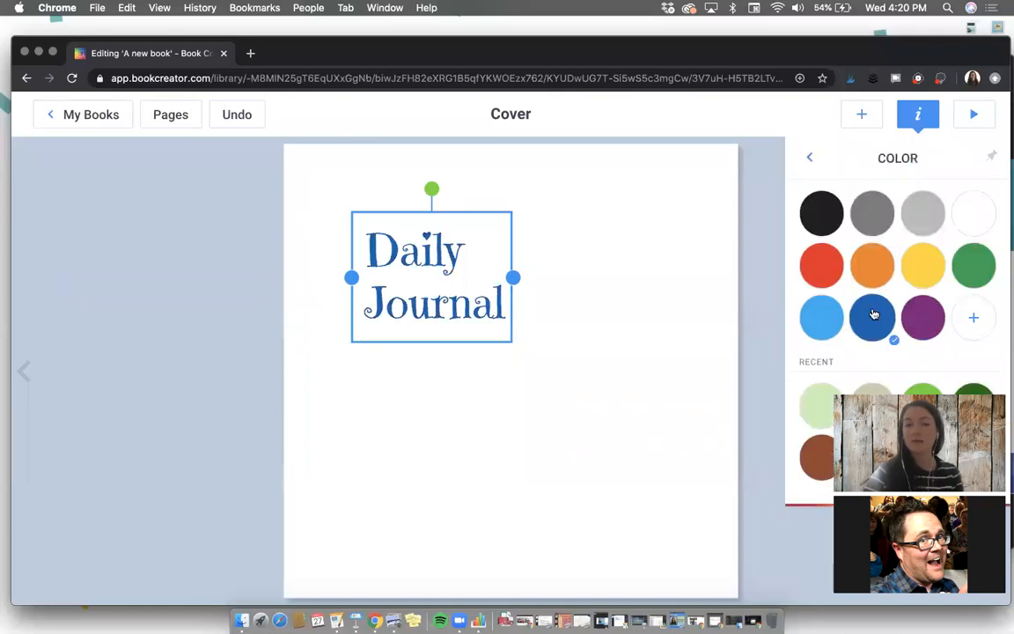
{"action": "left_click", "coordinate": [809, 157]}
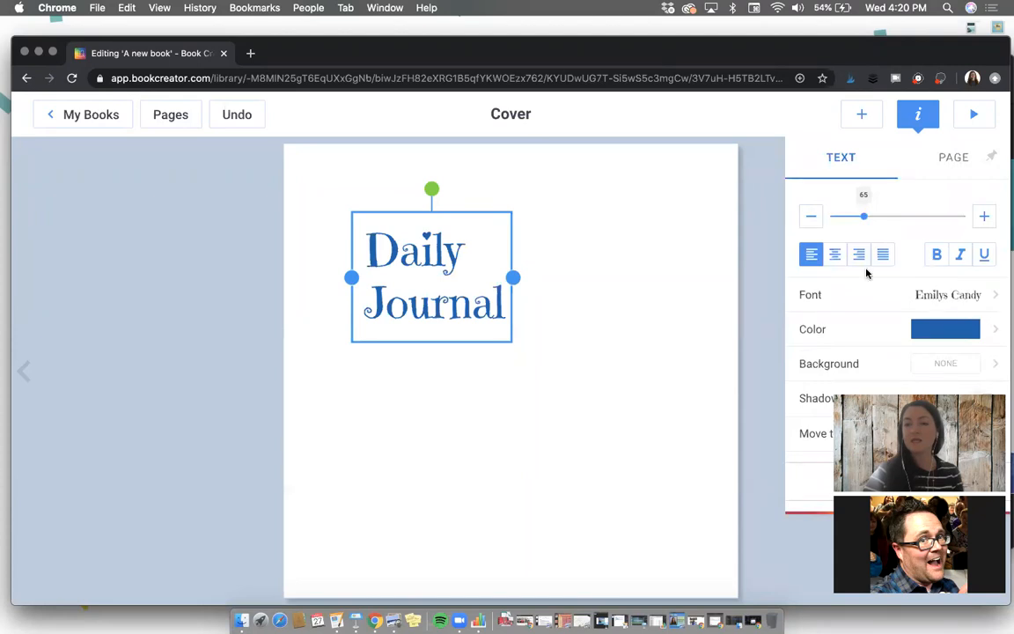
{"action": "left_click", "coordinate": [836, 255]}
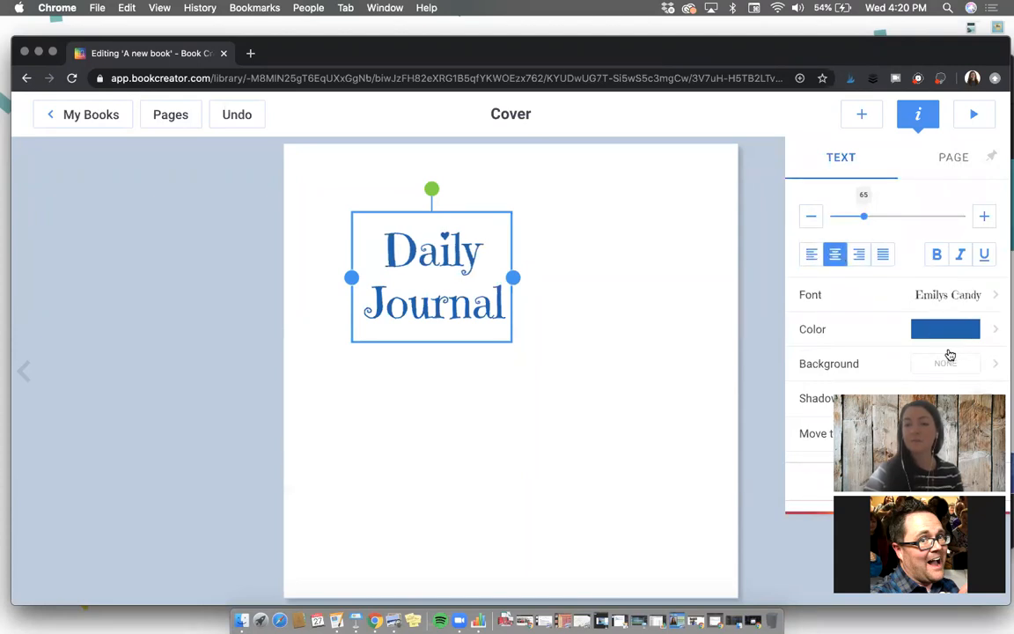
Step: Give the Daily Journal text box a yellow background, widen it slightly and position it at the upper center of the cover
{"action": "left_click", "coordinate": [946, 363]}
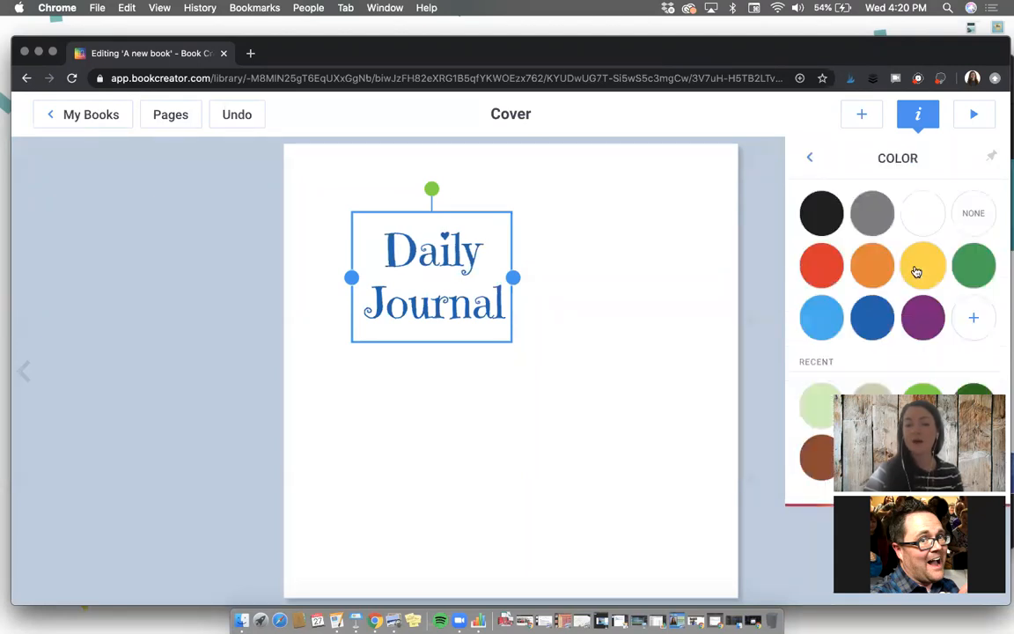
{"action": "left_click", "coordinate": [916, 271]}
{"action": "left_click_drag", "start_coordinate": [513, 277], "coordinate": [522, 276]}
{"action": "left_click", "coordinate": [599, 288]}
{"action": "left_click_drag", "start_coordinate": [426, 287], "coordinate": [501, 261]}
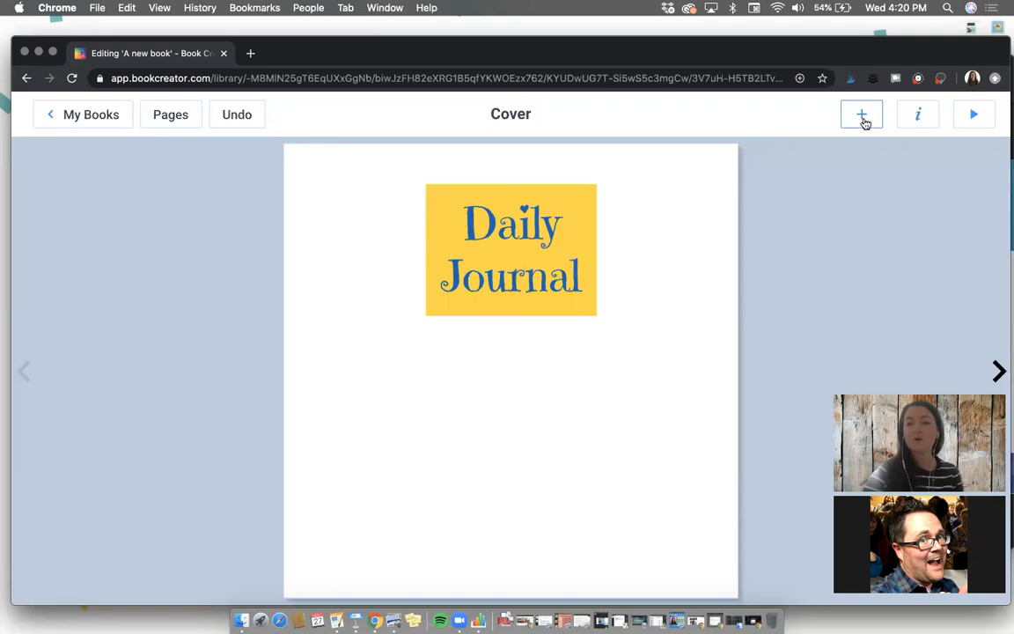
Step: Start importing media onto the cover and search Google Images for "laptop"
{"action": "left_click", "coordinate": [862, 116]}
{"action": "left_click", "coordinate": [845, 200]}
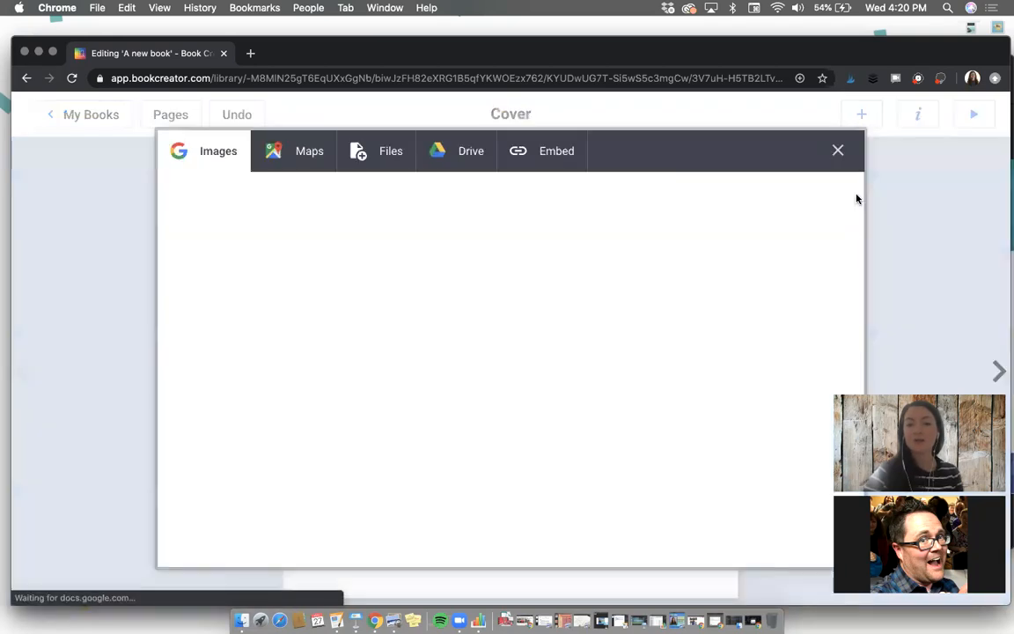
{"action": "left_click", "coordinate": [239, 226]}
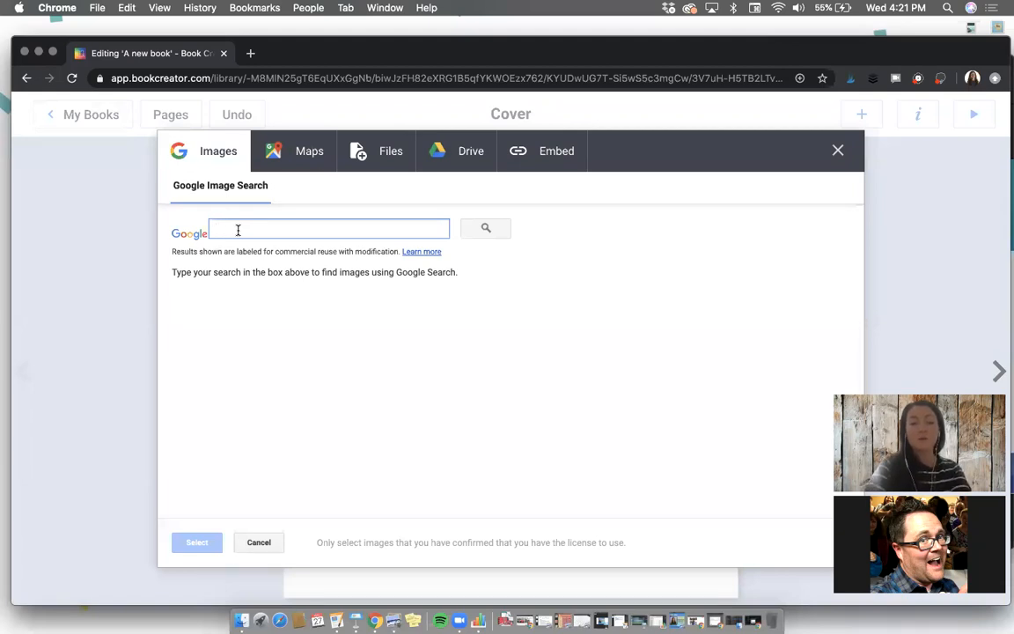
{"action": "type", "text": "laptop"}
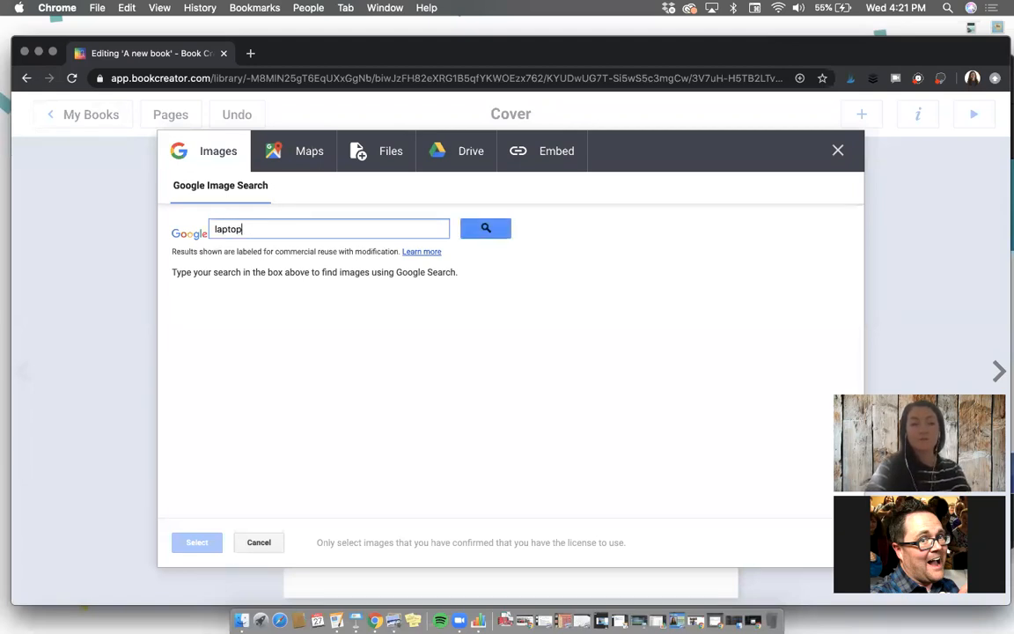
{"action": "key", "text": "Return"}
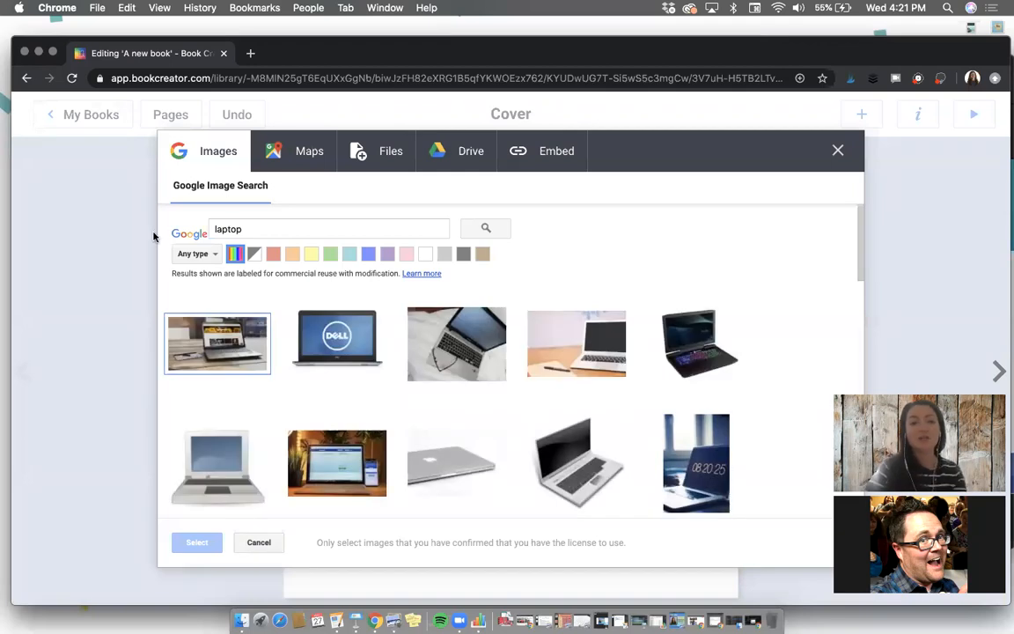
Step: Check the image type filter options, and insert the angled silver open laptop with a black screen from the results
{"action": "left_click", "coordinate": [195, 254]}
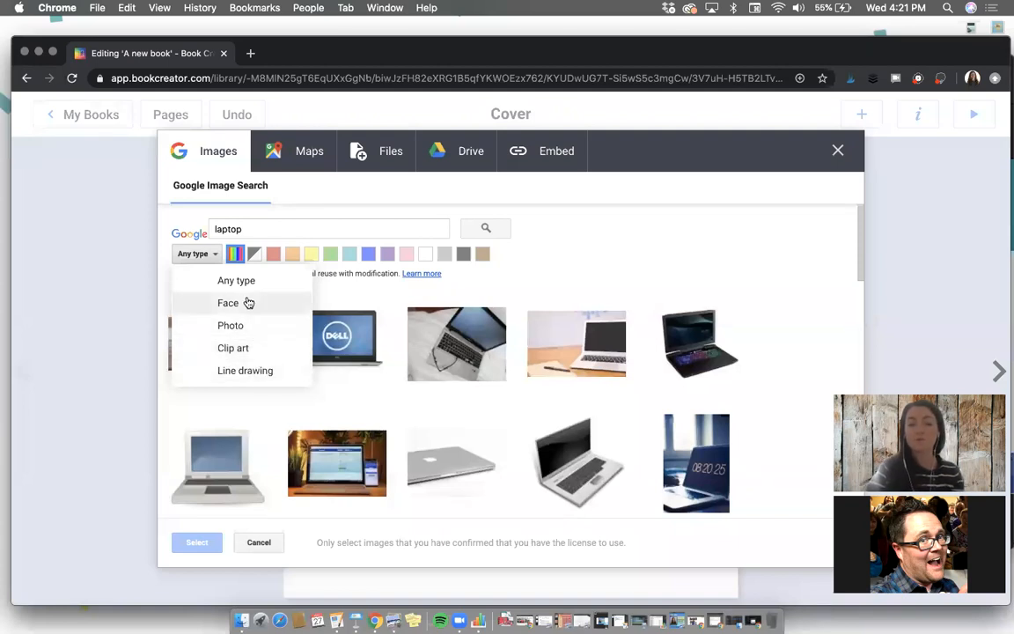
{"action": "left_click", "coordinate": [614, 218]}
{"action": "left_click", "coordinate": [533, 419]}
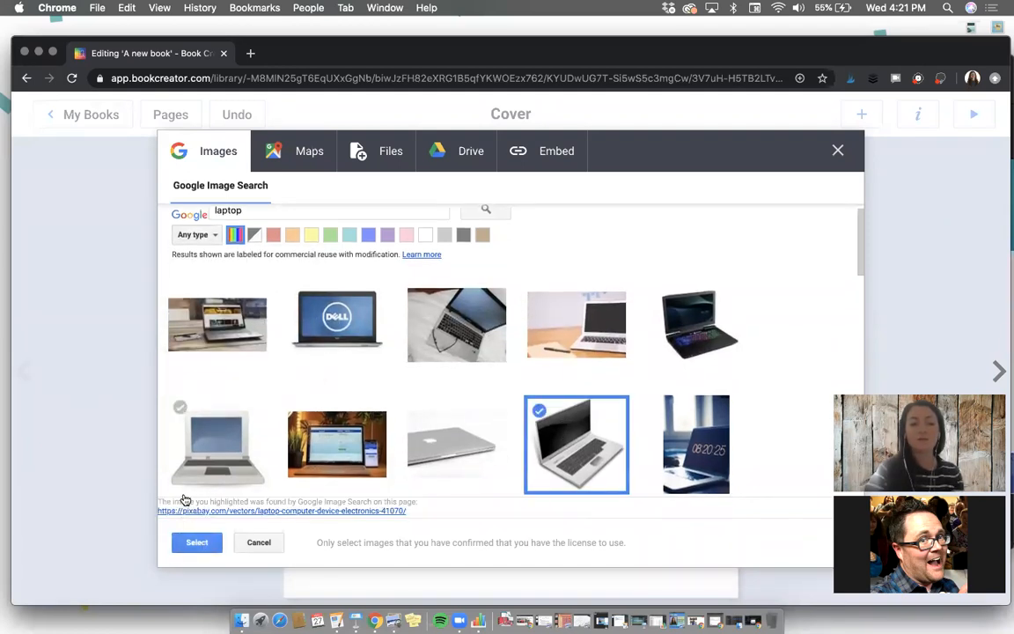
{"action": "left_click", "coordinate": [197, 542]}
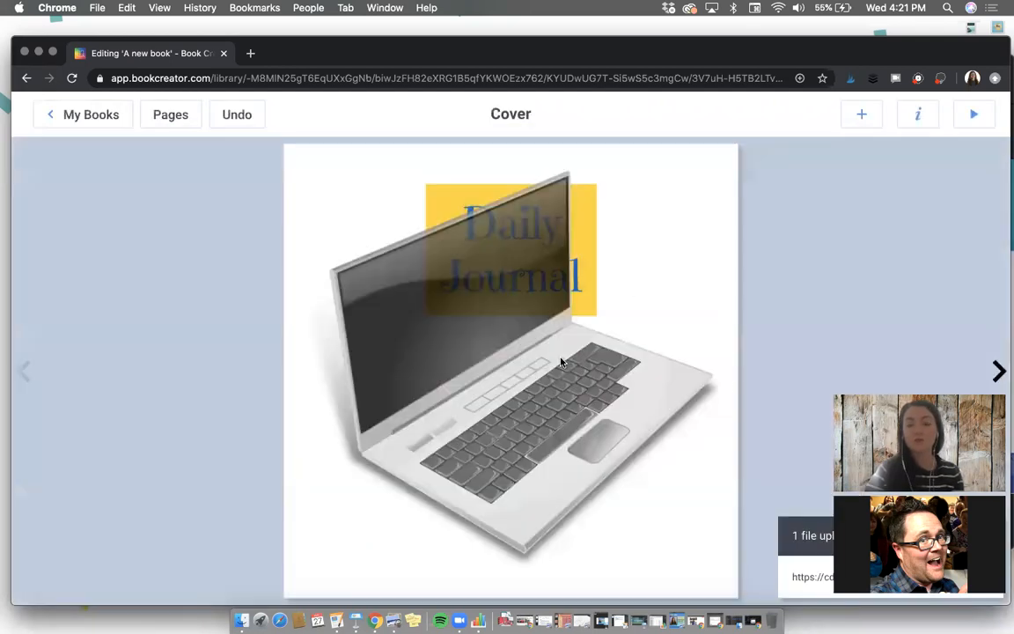
Step: Shrink the laptop picture and move it below the Daily Journal title on the cover
{"action": "left_click", "coordinate": [560, 363]}
{"action": "left_click_drag", "start_coordinate": [686, 215], "coordinate": [594, 330]}
{"action": "left_click_drag", "start_coordinate": [459, 461], "coordinate": [553, 456]}
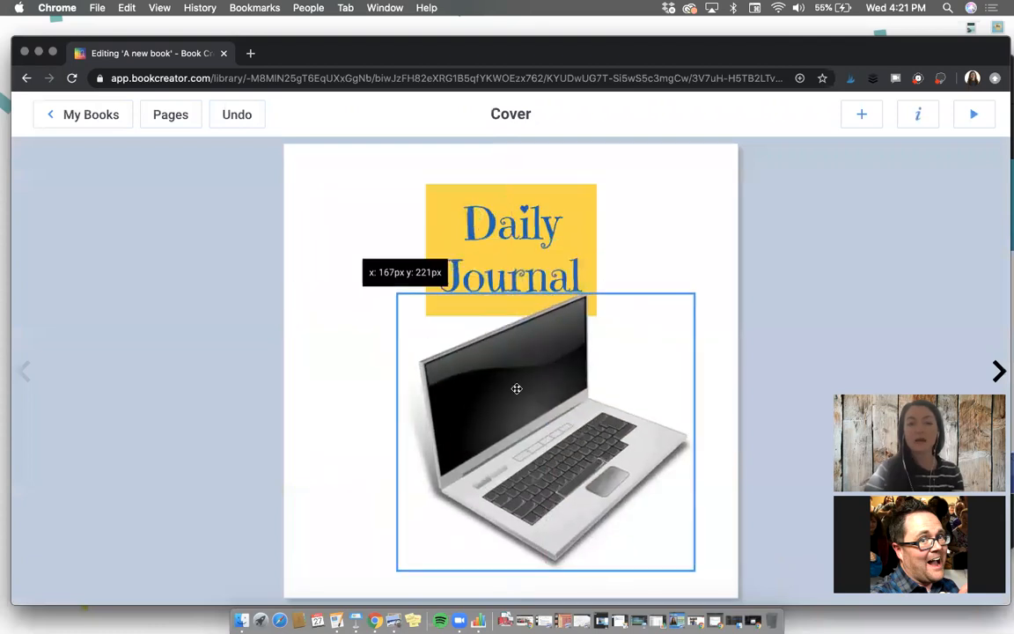
Step: Move the Daily Journal title box to the cover's upper left, just above the laptop picture's screen corner
{"action": "left_click_drag", "start_coordinate": [496, 244], "coordinate": [430, 276]}
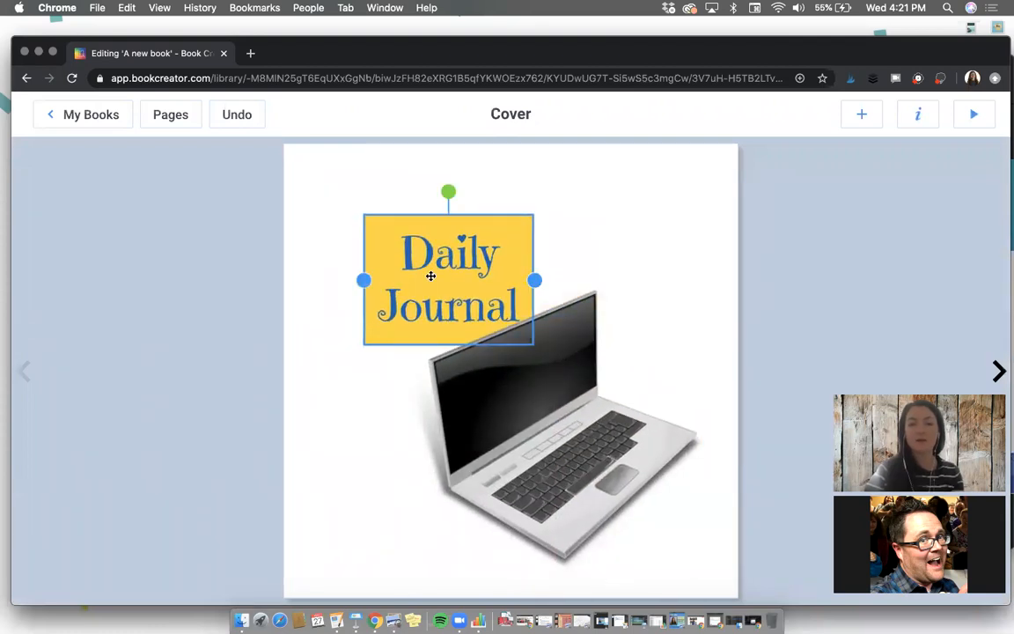
{"action": "double_click", "coordinate": [430, 275]}
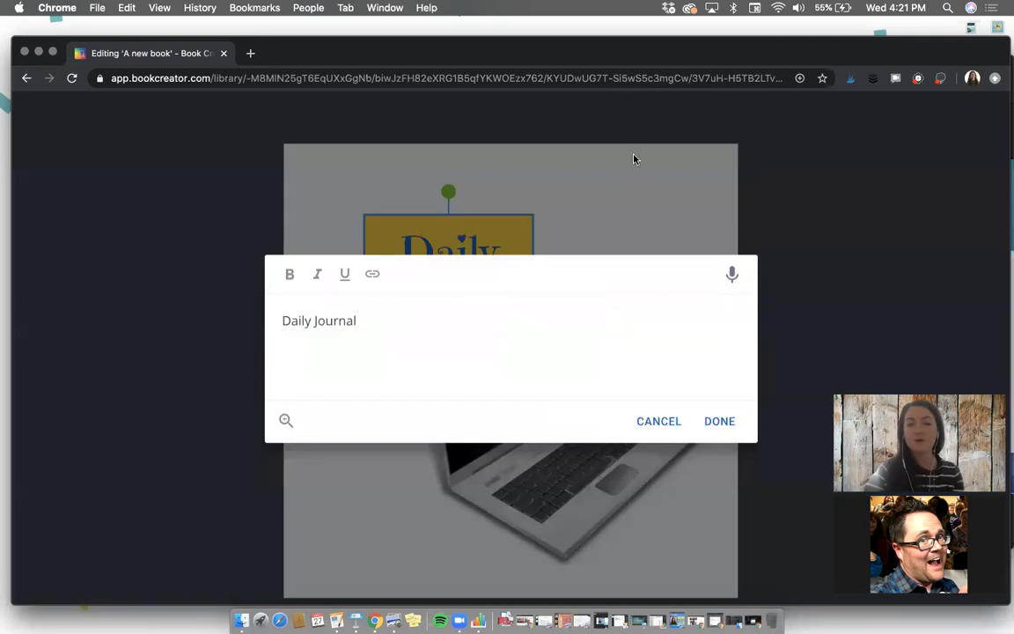
{"action": "left_click", "coordinate": [721, 424]}
{"action": "left_click_drag", "start_coordinate": [409, 246], "coordinate": [409, 248]}
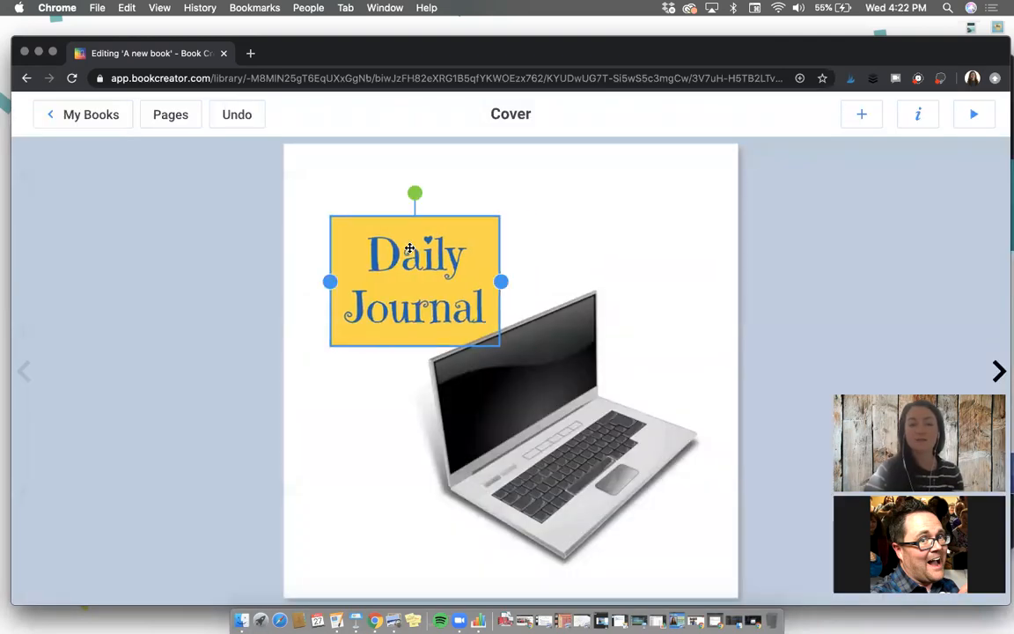
{"action": "left_click", "coordinate": [789, 219]}
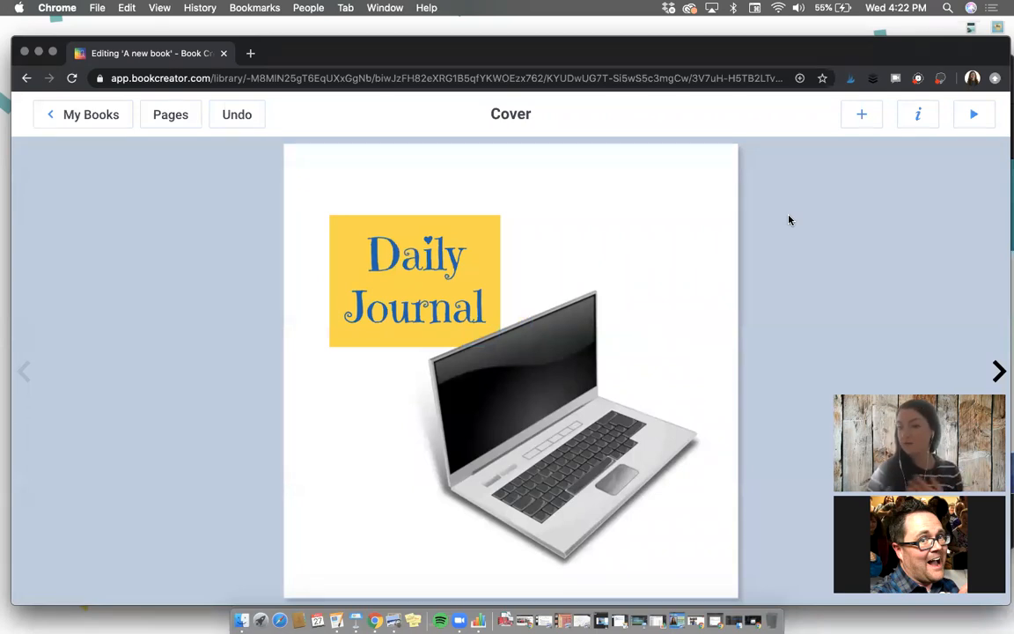
Step: Add the text "One thing that felt successful today..." to page 2 and place it near the page's upper left
{"action": "left_click", "coordinate": [999, 371]}
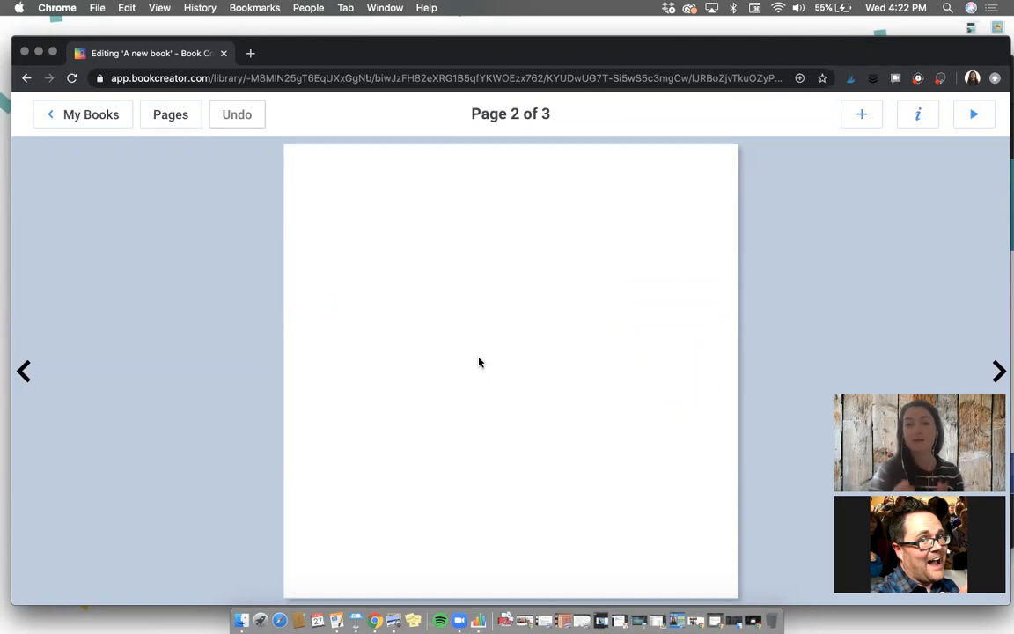
{"action": "left_click", "coordinate": [861, 115]}
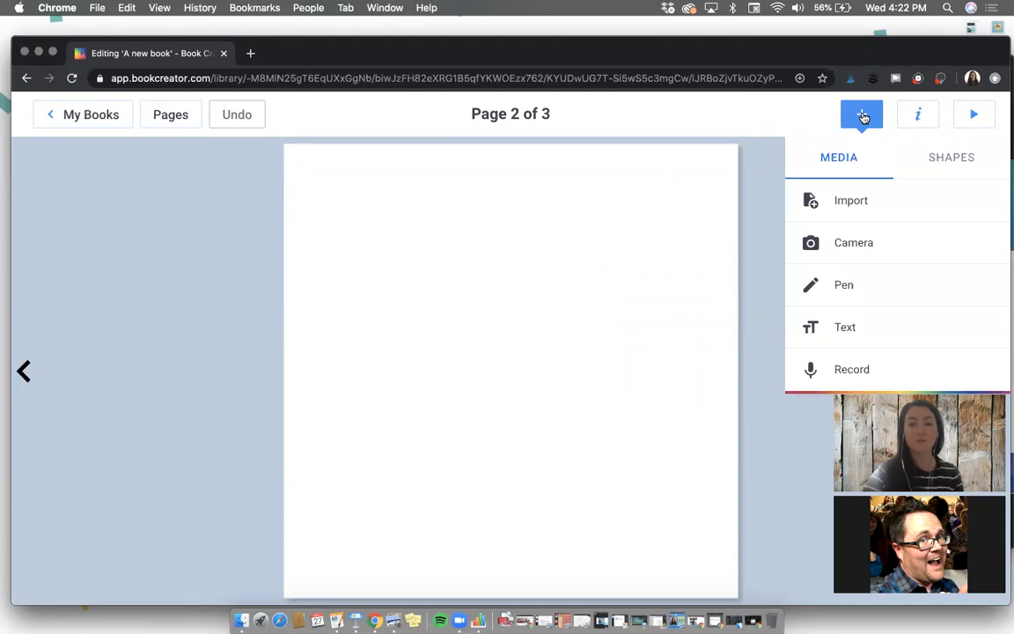
{"action": "left_click", "coordinate": [855, 333]}
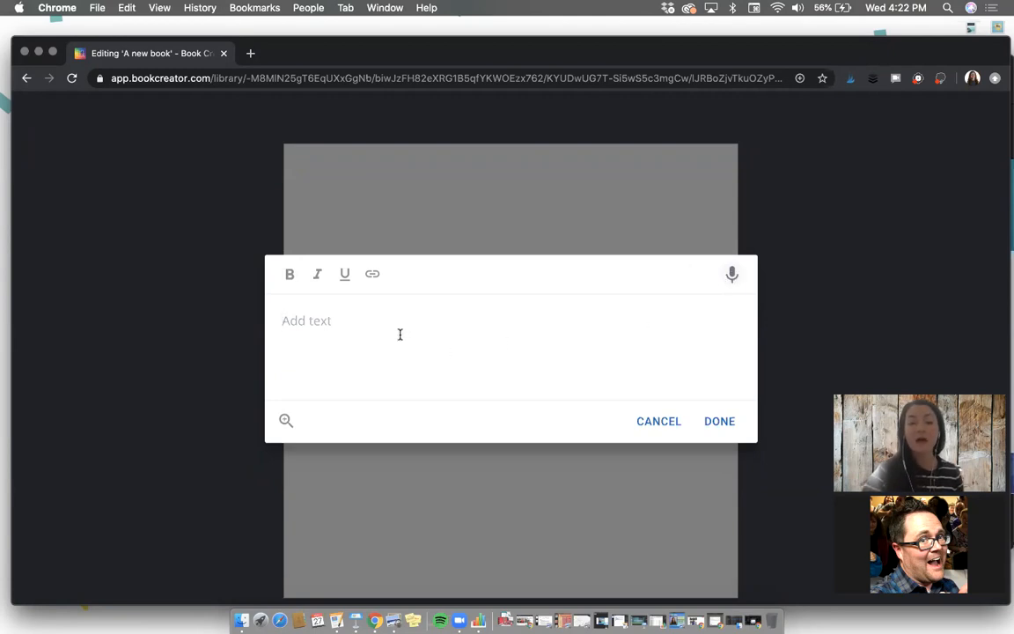
{"action": "type", "text": "One thing that felt successful today..."}
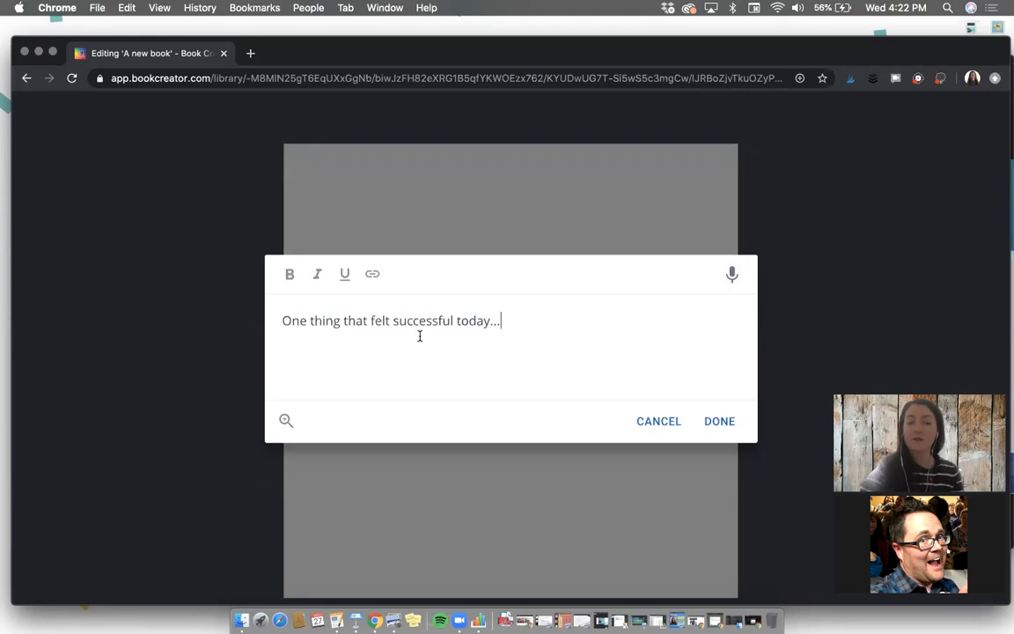
{"action": "left_click", "coordinate": [720, 421]}
{"action": "left_click_drag", "start_coordinate": [507, 218], "coordinate": [471, 231]}
{"action": "left_click", "coordinate": [493, 330]}
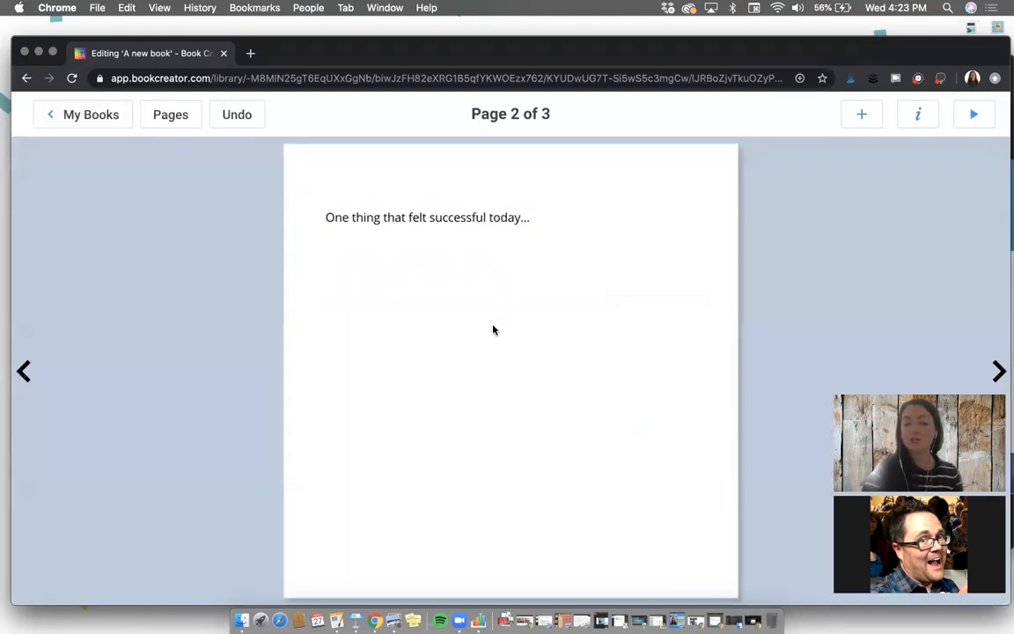
Step: Change the font of the page 2 prompt text to Cabin
{"action": "left_click", "coordinate": [441, 219]}
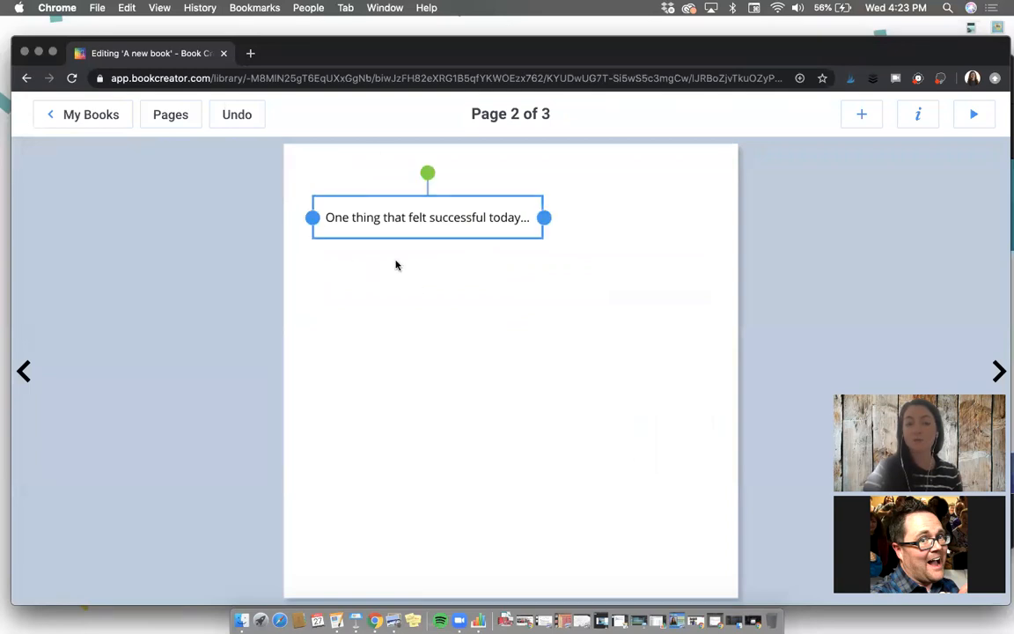
{"action": "left_click", "coordinate": [918, 117]}
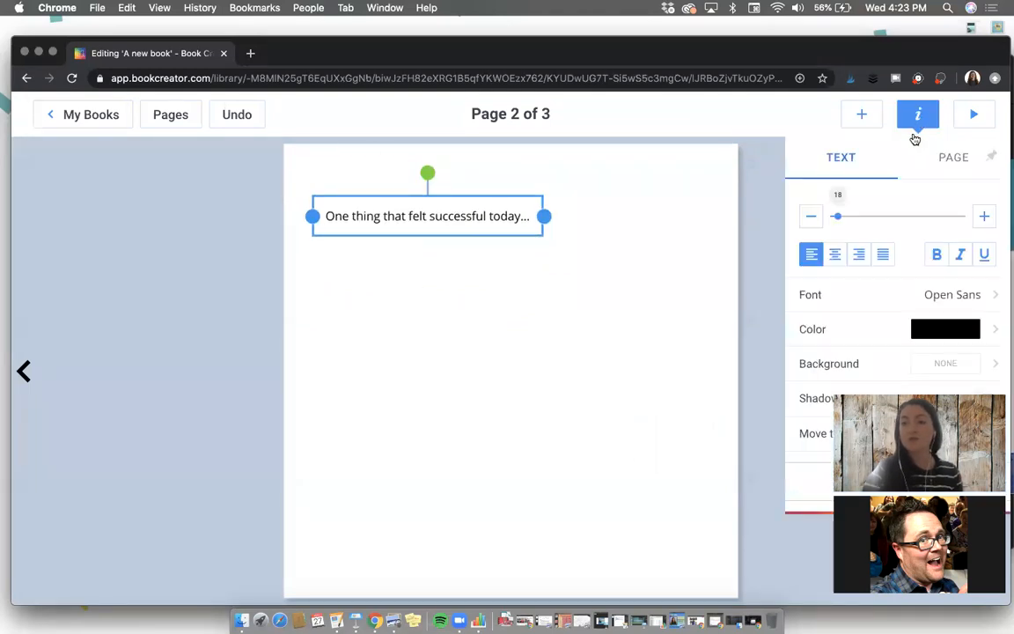
{"action": "left_click", "coordinate": [912, 294]}
{"action": "left_click", "coordinate": [910, 317]}
{"action": "left_click", "coordinate": [893, 224]}
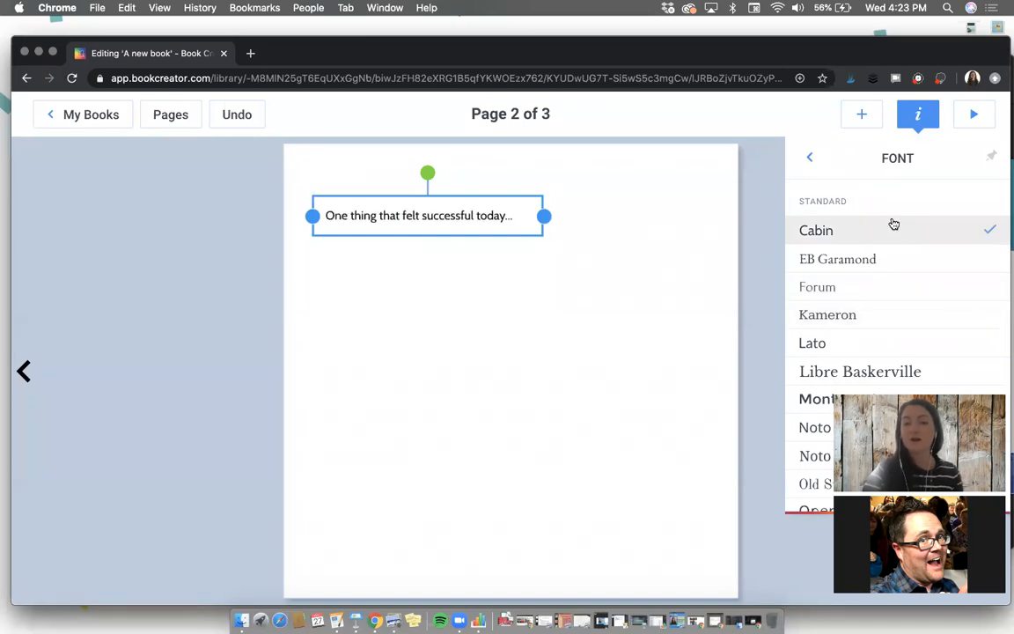
{"action": "left_click", "coordinate": [810, 157]}
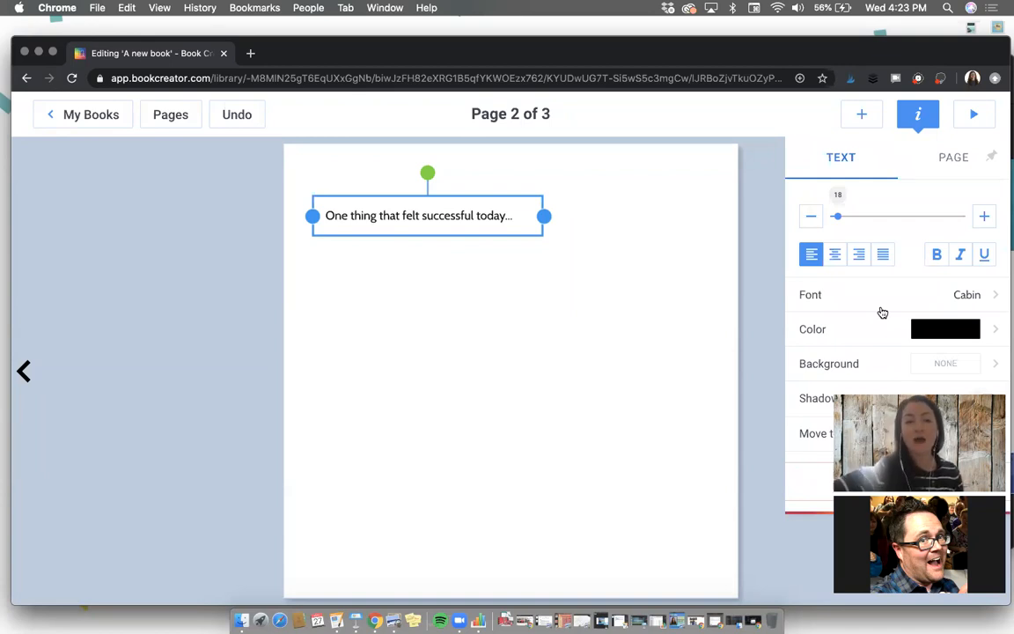
{"action": "left_click", "coordinate": [588, 220]}
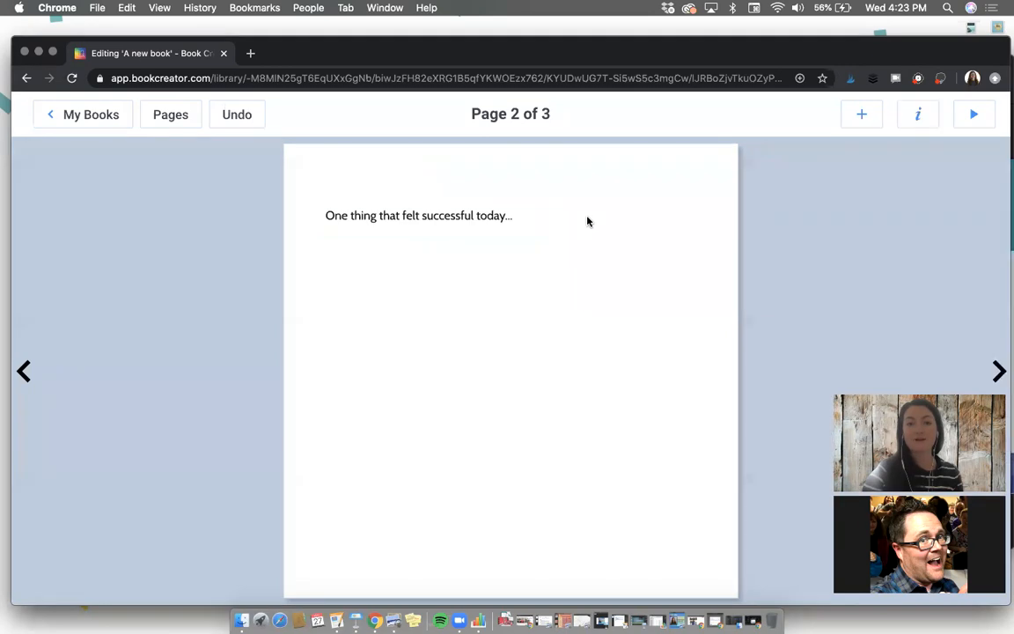
Step: Record a short webcam video with the Camera option and insert it on page 2
{"action": "left_click", "coordinate": [868, 118]}
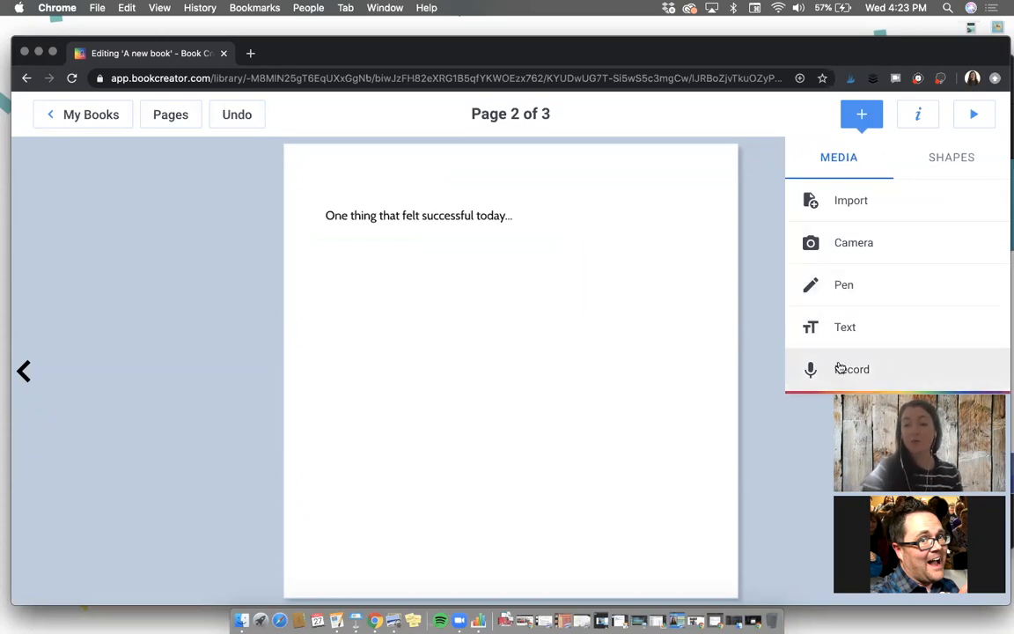
{"action": "left_click", "coordinate": [861, 244]}
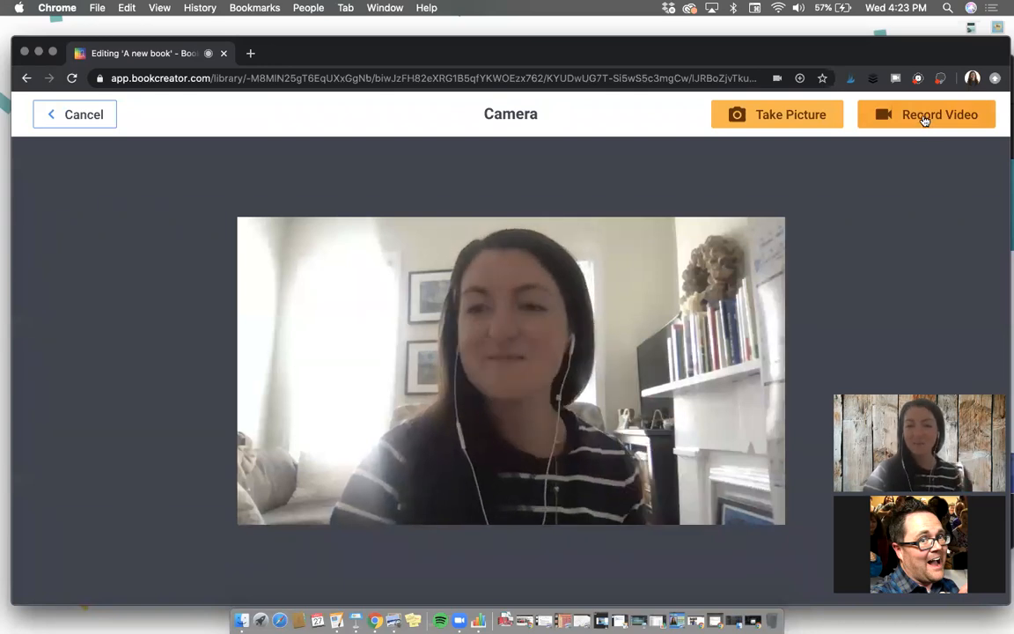
{"action": "left_click", "coordinate": [925, 117]}
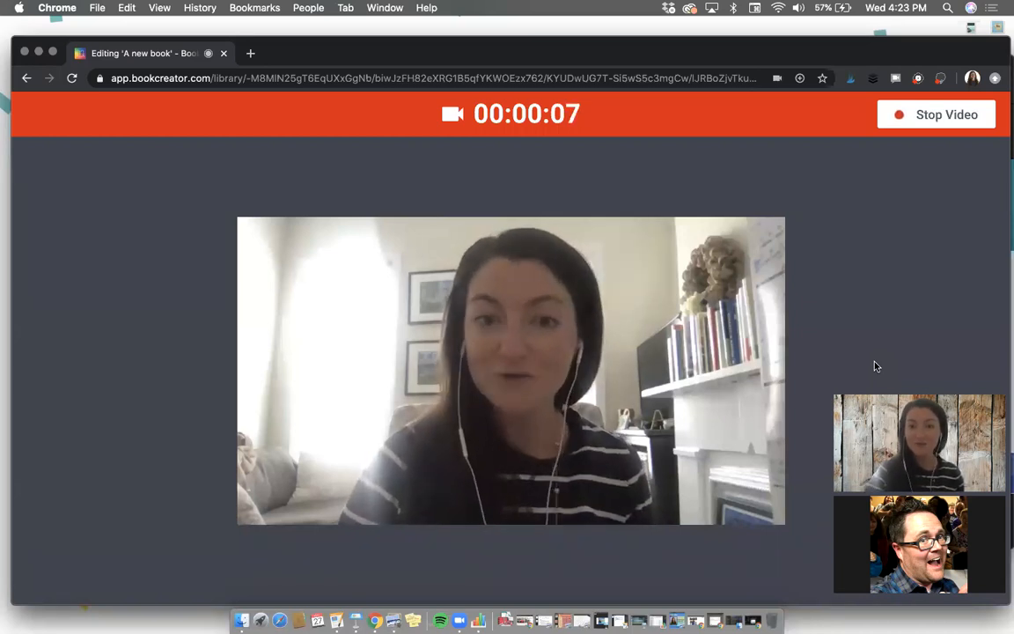
{"action": "left_click", "coordinate": [910, 119]}
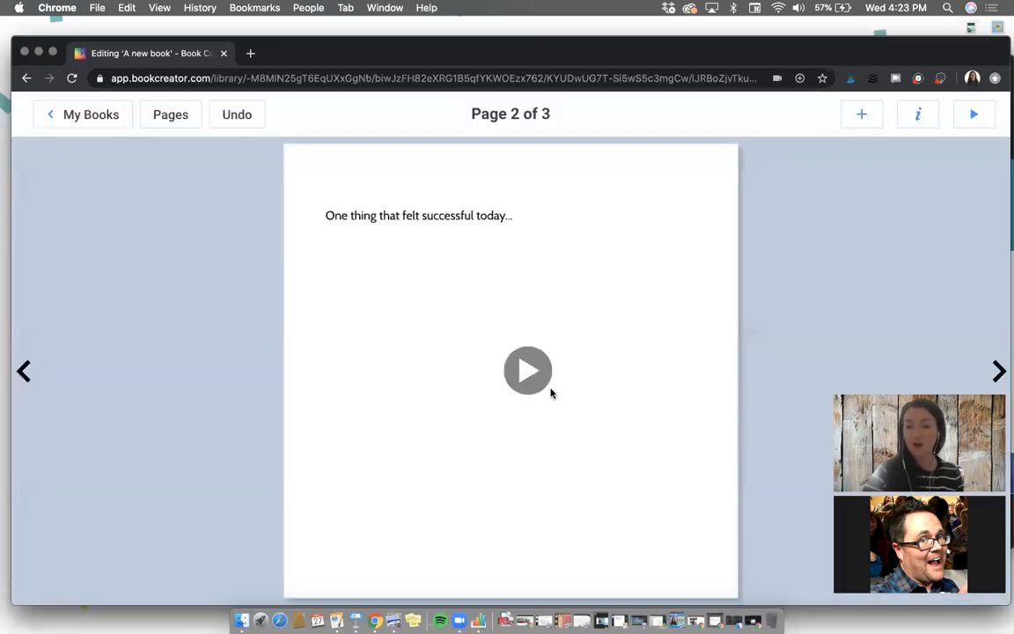
Step: Shrink the recorded video and position it below the prompt text on page 2
{"action": "left_click", "coordinate": [565, 385]}
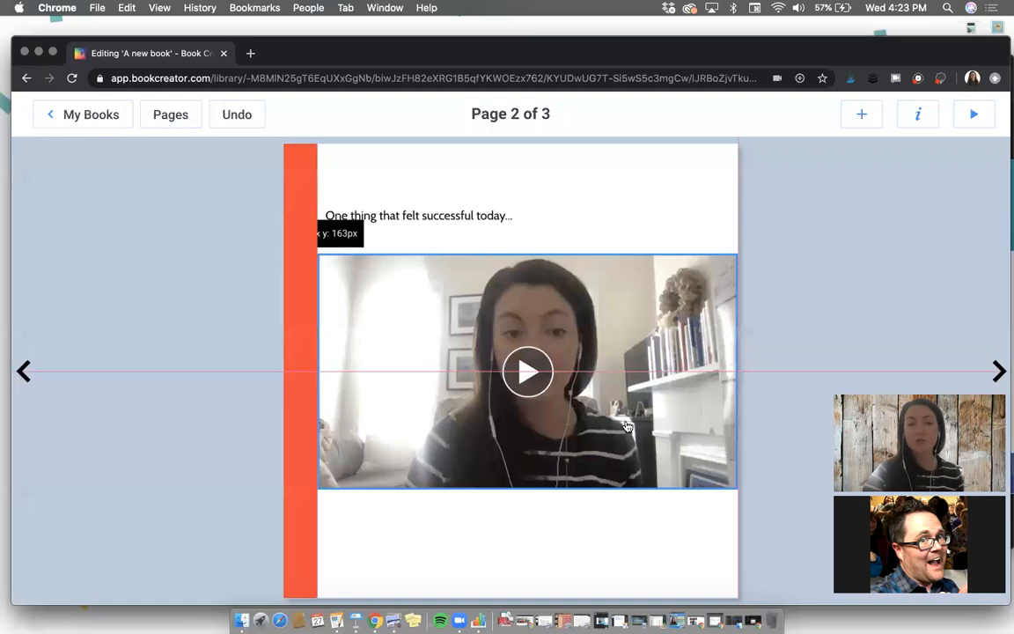
{"action": "left_click_drag", "start_coordinate": [737, 490], "coordinate": [674, 455]}
{"action": "left_click_drag", "start_coordinate": [601, 403], "coordinate": [653, 397]}
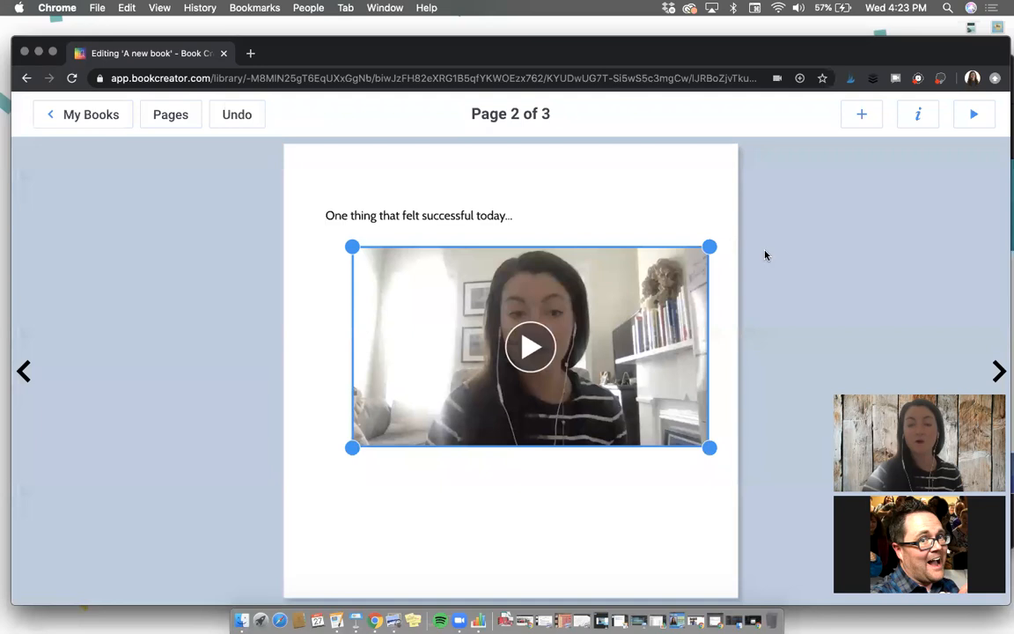
{"action": "left_click", "coordinate": [577, 520]}
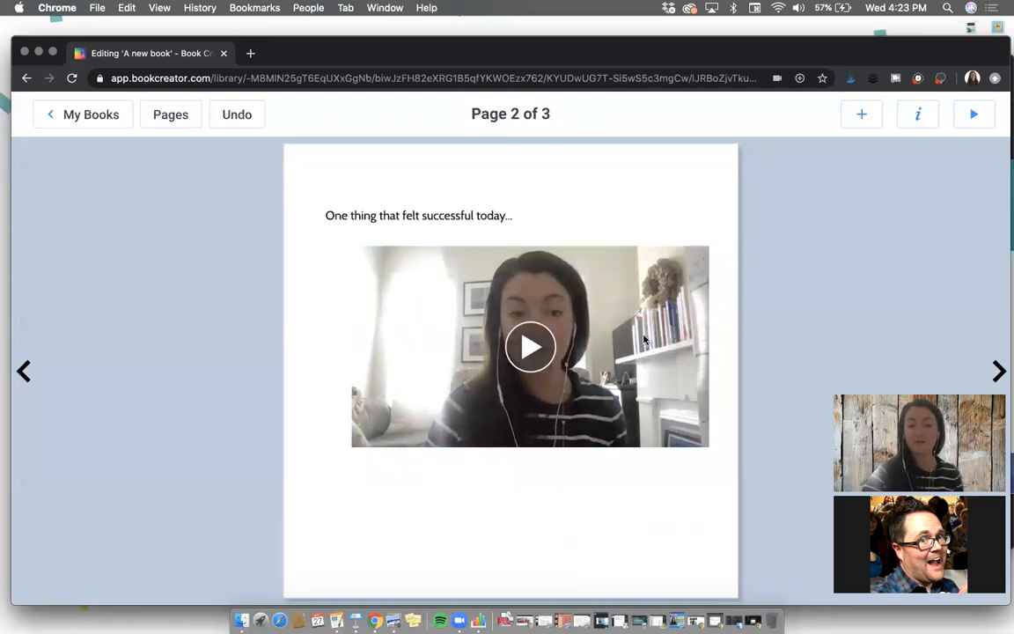
Step: Generate captions automatically in English (United States) for the page 2 video and return to the page
{"action": "left_click", "coordinate": [648, 297]}
{"action": "left_click", "coordinate": [918, 113]}
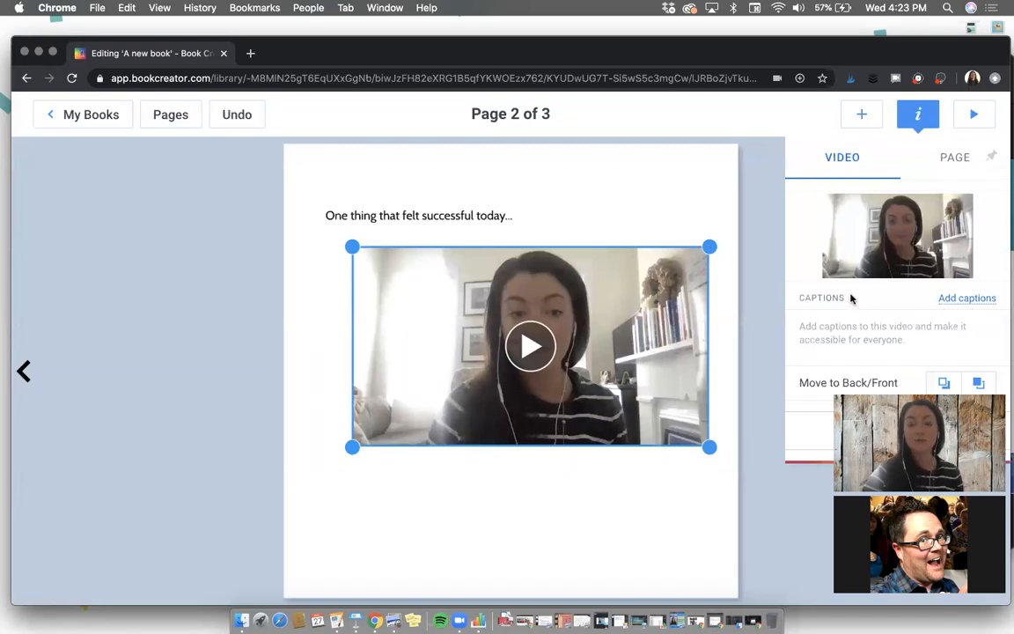
{"action": "left_click", "coordinate": [971, 300]}
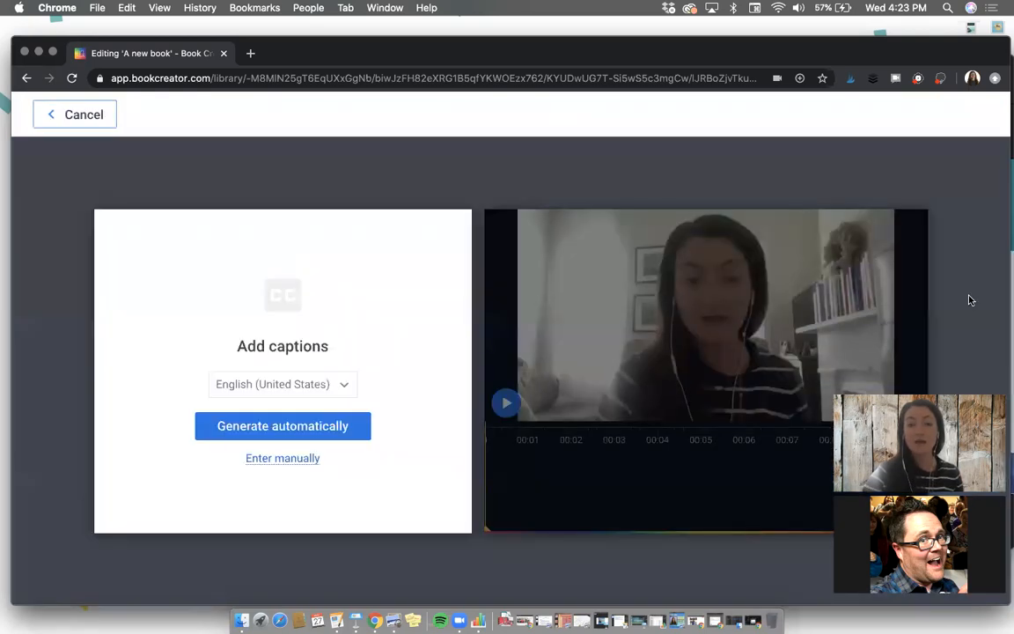
{"action": "left_click", "coordinate": [289, 431]}
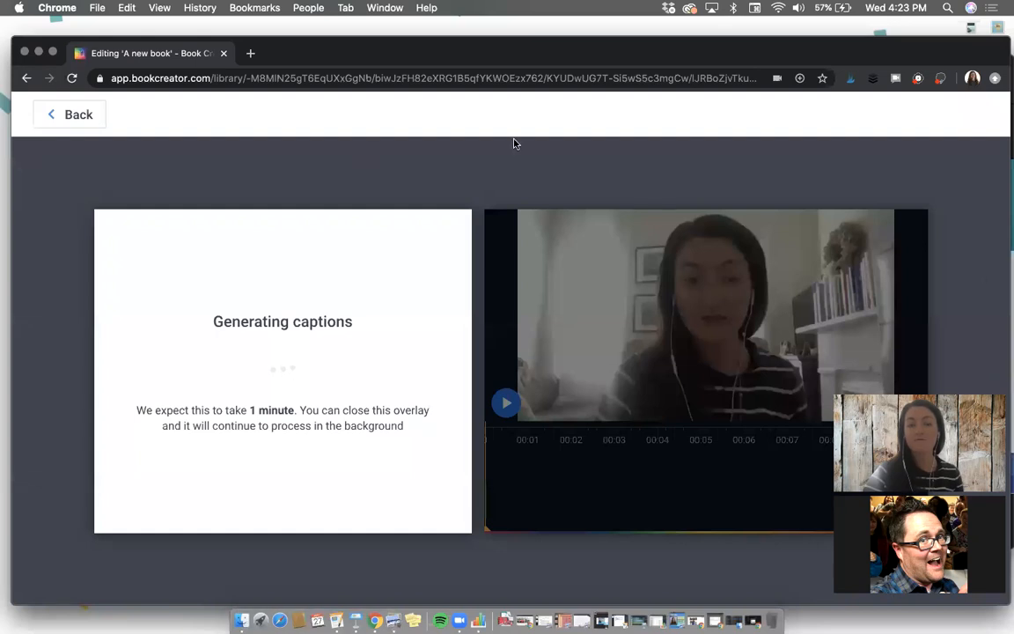
{"action": "left_click", "coordinate": [74, 120]}
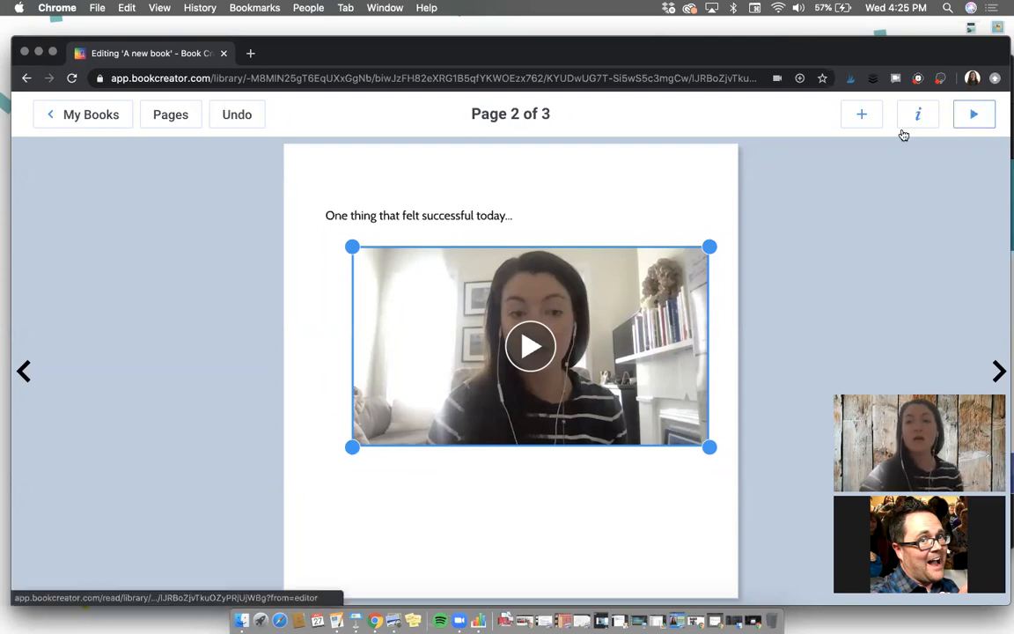
{"action": "left_click", "coordinate": [726, 167]}
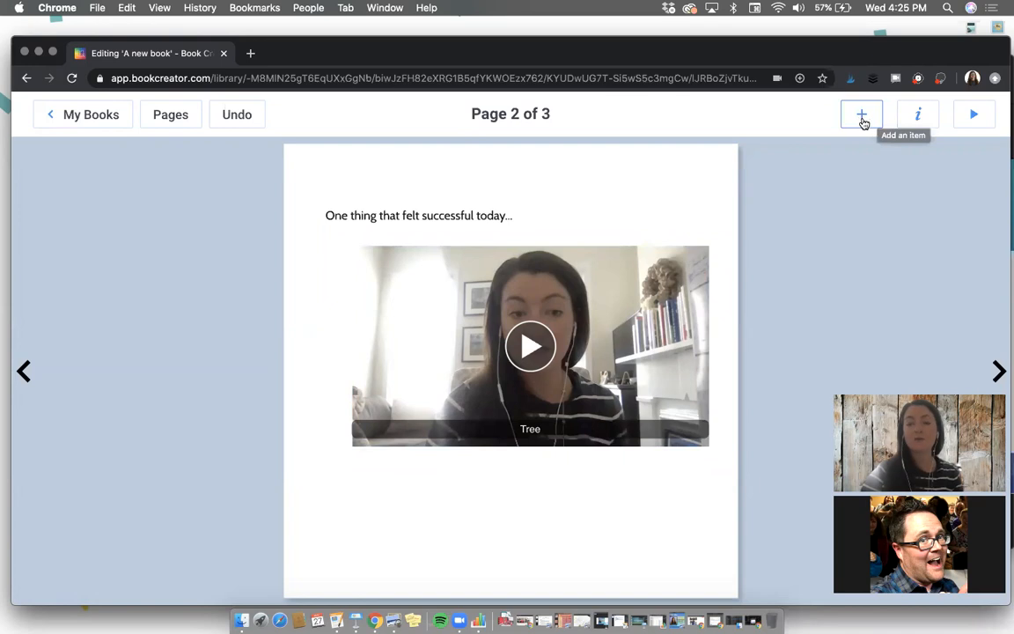
Step: Apply the recent light pink dotted border with a white center as the page 2 background
{"action": "left_click", "coordinate": [915, 115]}
{"action": "scroll", "coordinate": [883, 278], "scroll_direction": "down", "scroll_amount": 3}
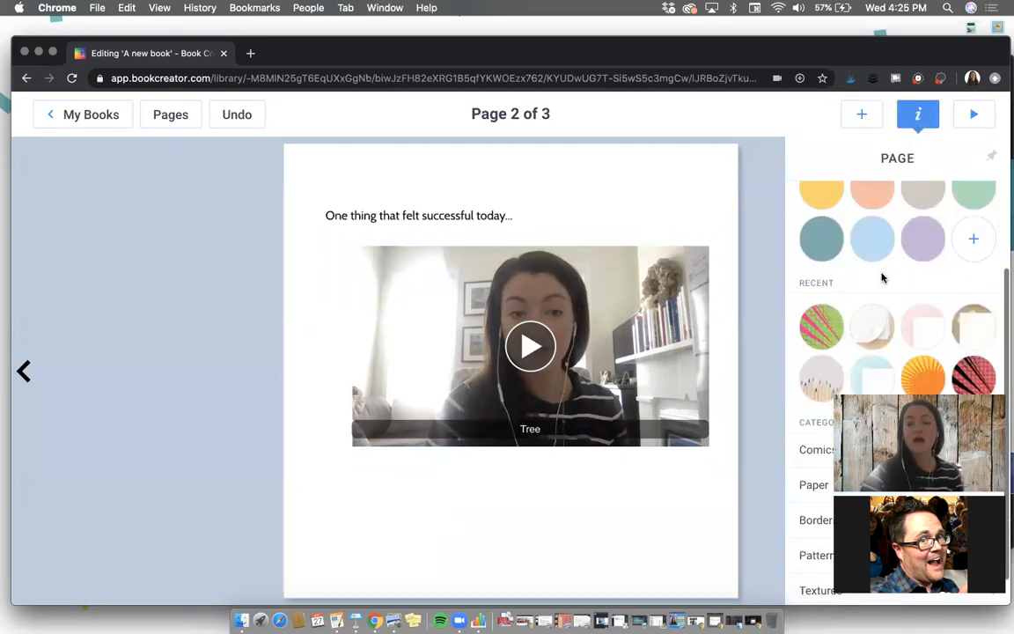
{"action": "left_click", "coordinate": [921, 317]}
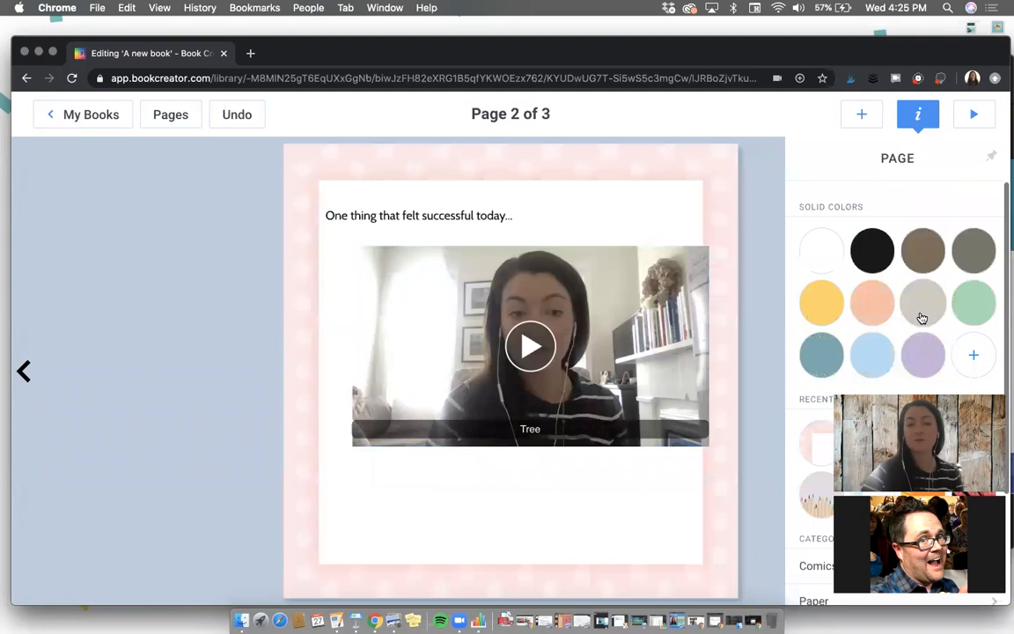
Step: Shrink the video to fit inside the pink border, and move the prompt text and video lower within the white area
{"action": "left_click", "coordinate": [667, 423]}
{"action": "left_click_drag", "start_coordinate": [621, 360], "coordinate": [636, 353]}
{"action": "left_click_drag", "start_coordinate": [459, 219], "coordinate": [464, 213]}
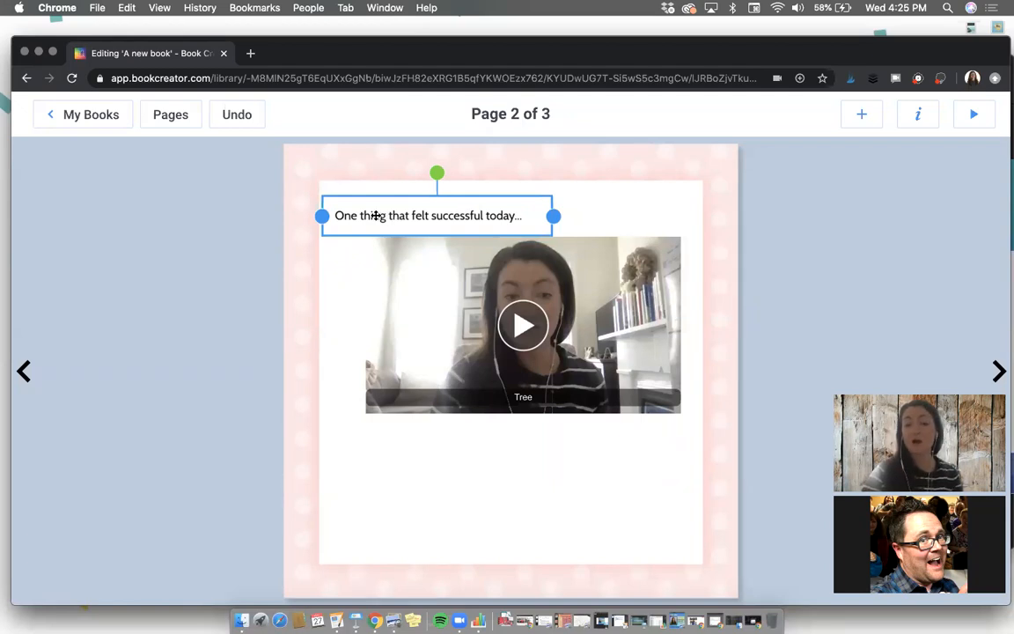
{"action": "left_click_drag", "start_coordinate": [360, 334], "coordinate": [363, 411]}
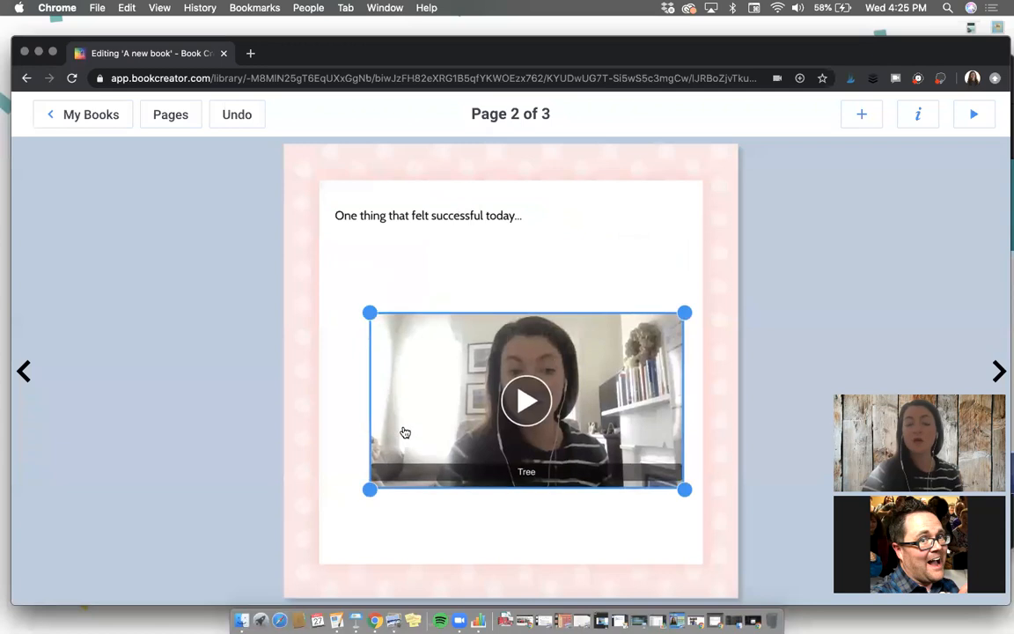
{"action": "left_click", "coordinate": [421, 211]}
{"action": "left_click_drag", "start_coordinate": [422, 243], "coordinate": [423, 310]}
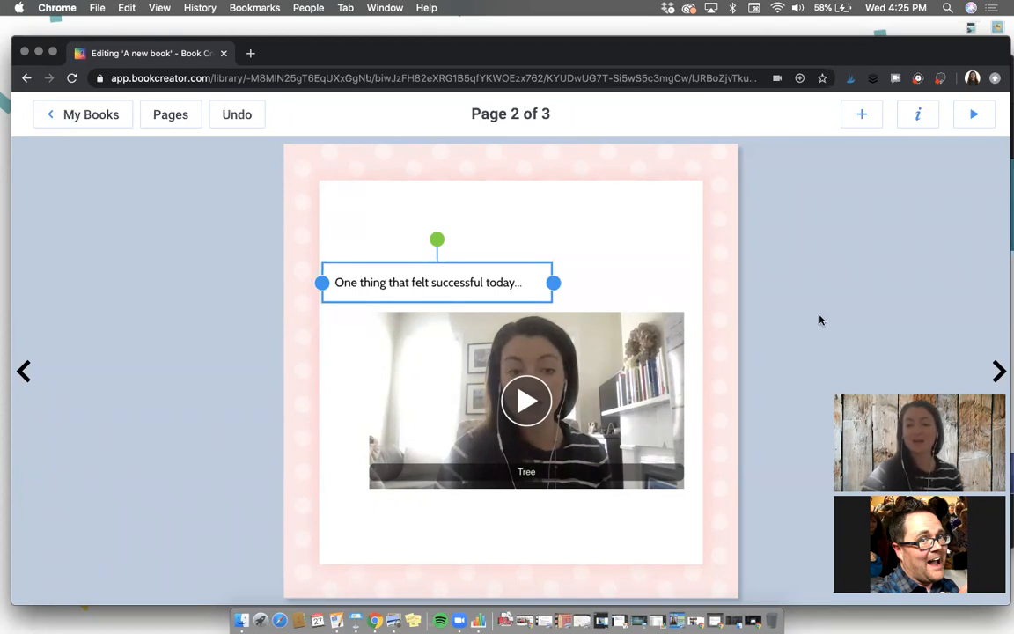
{"action": "left_click_drag", "start_coordinate": [392, 249], "coordinate": [394, 228]}
{"action": "left_click_drag", "start_coordinate": [459, 330], "coordinate": [458, 314]}
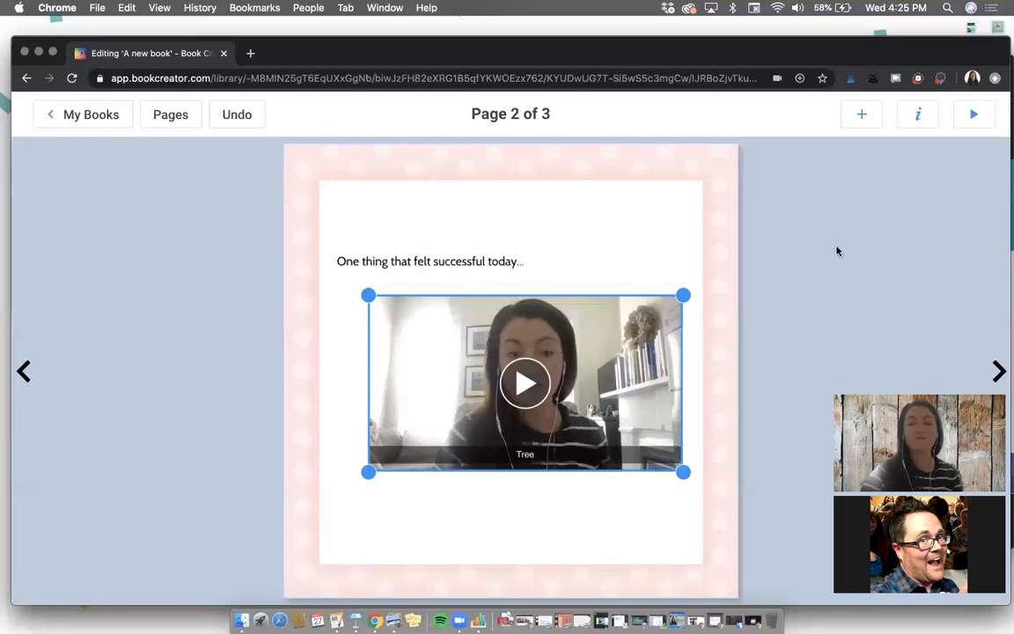
Step: Add the text "One thing that felt challenging today..." to page 3 and place it near the page's upper left
{"action": "left_click", "coordinate": [999, 374]}
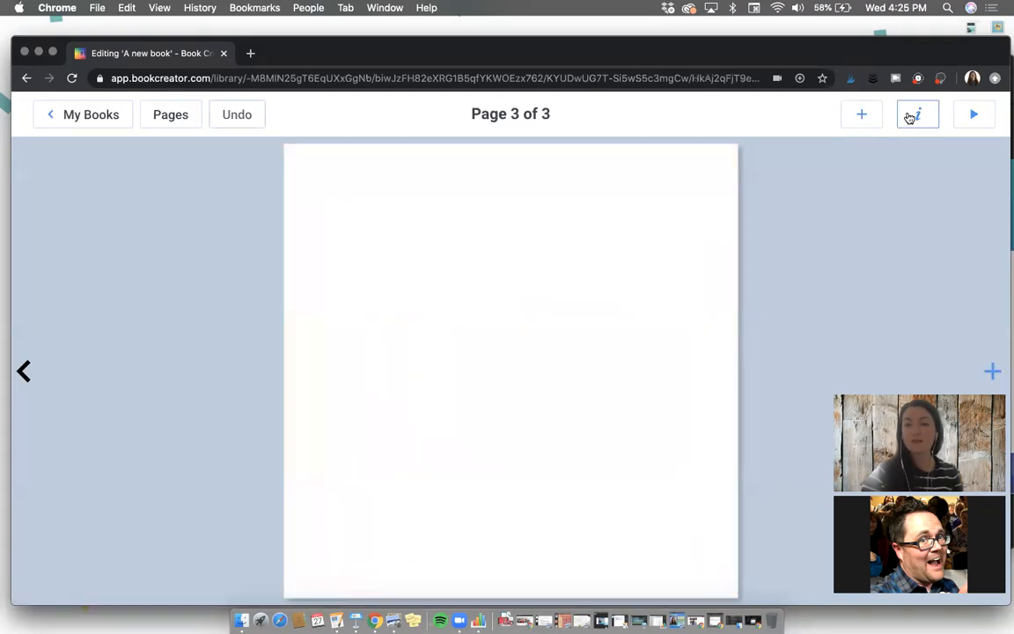
{"action": "left_click", "coordinate": [862, 114]}
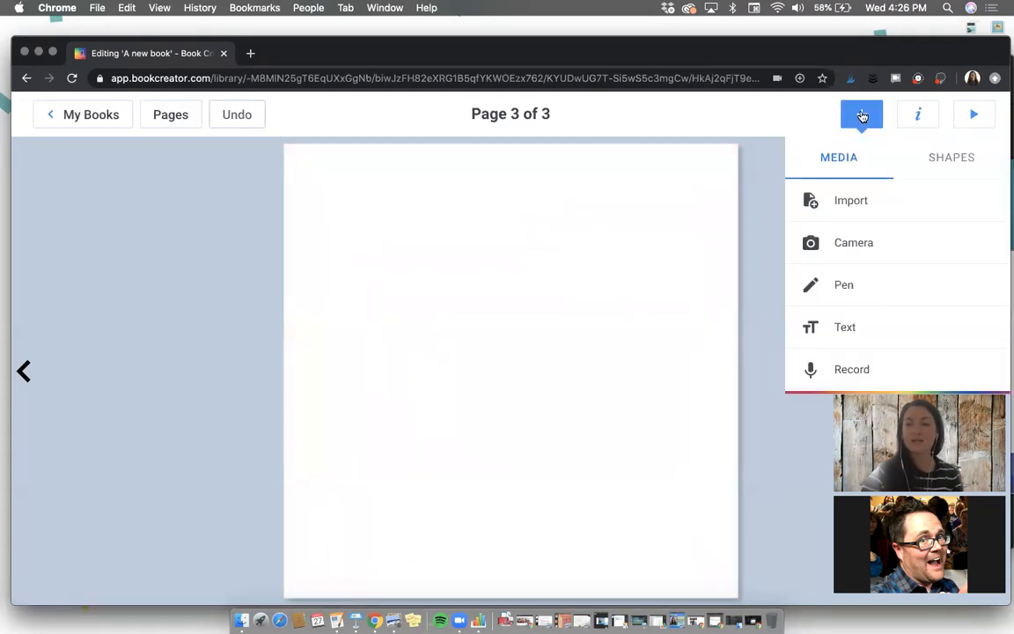
{"action": "left_click", "coordinate": [844, 325]}
{"action": "type", "text": "One thing that felt challenging today..."}
{"action": "left_click", "coordinate": [716, 421]}
{"action": "left_click_drag", "start_coordinate": [533, 243], "coordinate": [506, 230]}
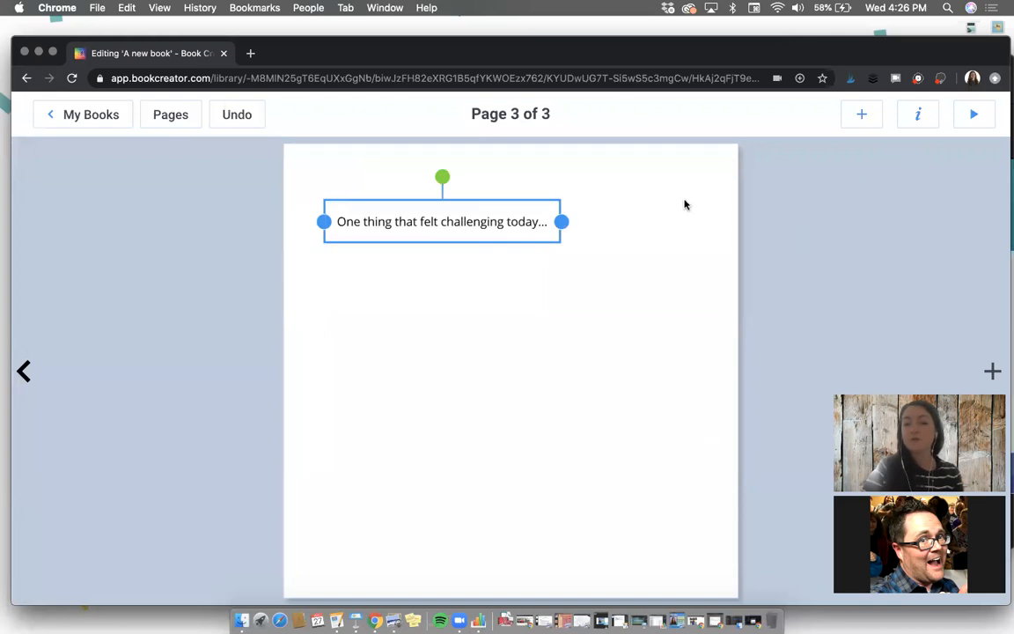
Step: Search the pen tool's emojis for "pencil" and insert the emoji of a written page with a pencil on page 3
{"action": "left_click", "coordinate": [861, 114]}
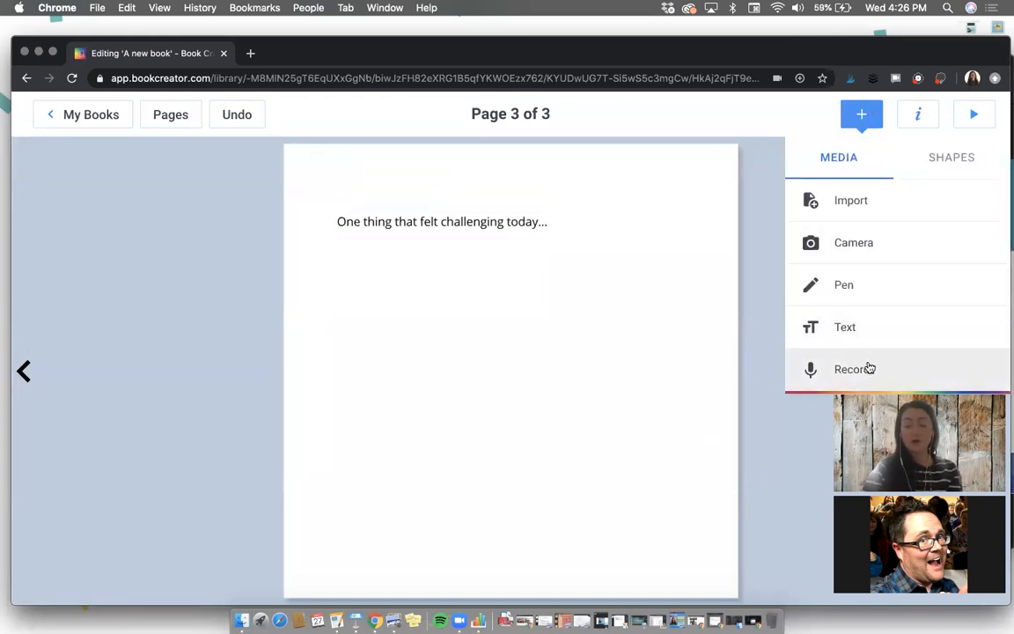
{"action": "left_click", "coordinate": [848, 287]}
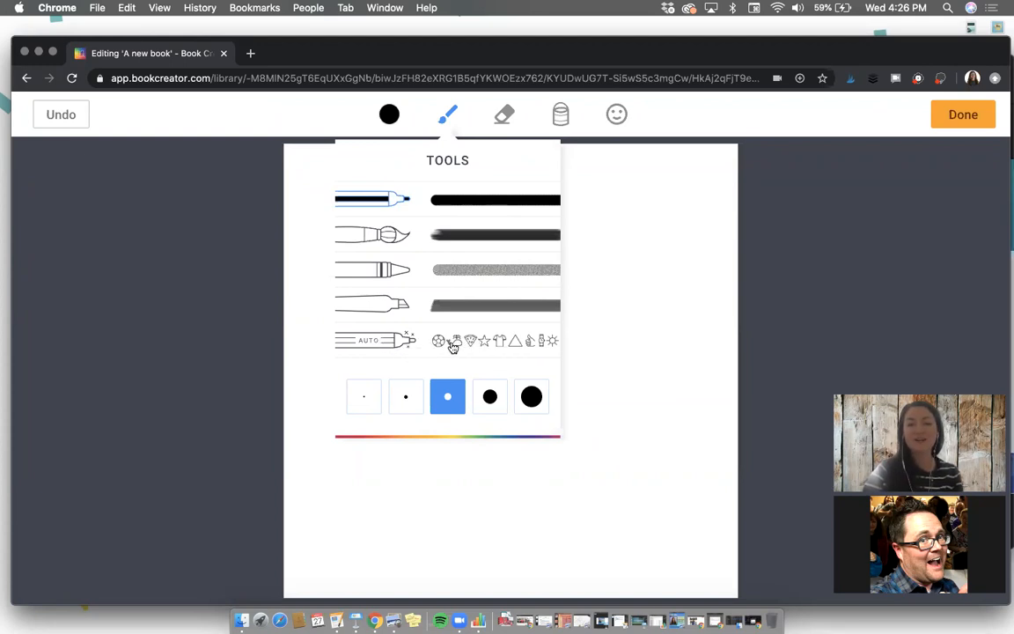
{"action": "left_click", "coordinate": [618, 115]}
{"action": "left_click", "coordinate": [619, 116]}
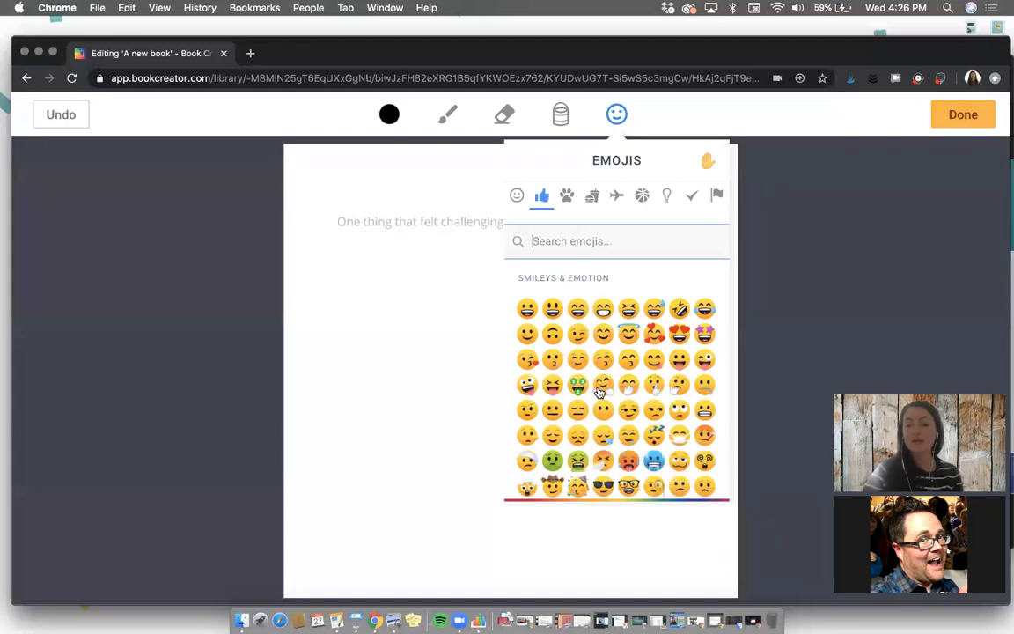
{"action": "scroll", "coordinate": [598, 393], "scroll_direction": "down", "scroll_amount": 10}
{"action": "scroll", "coordinate": [598, 392], "scroll_direction": "down", "scroll_amount": 5}
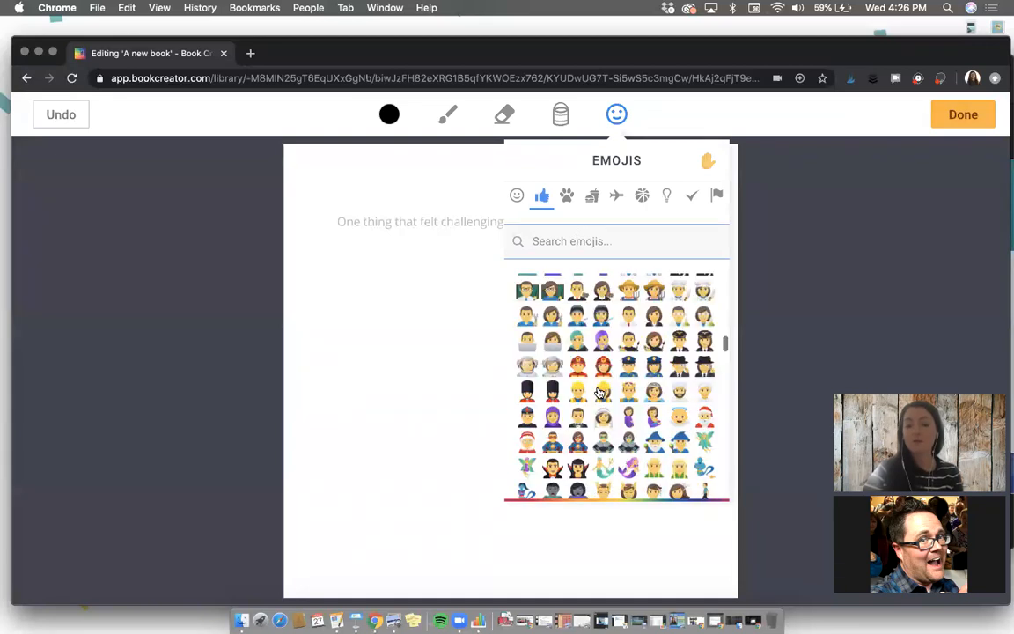
{"action": "scroll", "coordinate": [598, 393], "scroll_direction": "up", "scroll_amount": 6}
{"action": "type", "text": "pencil"}
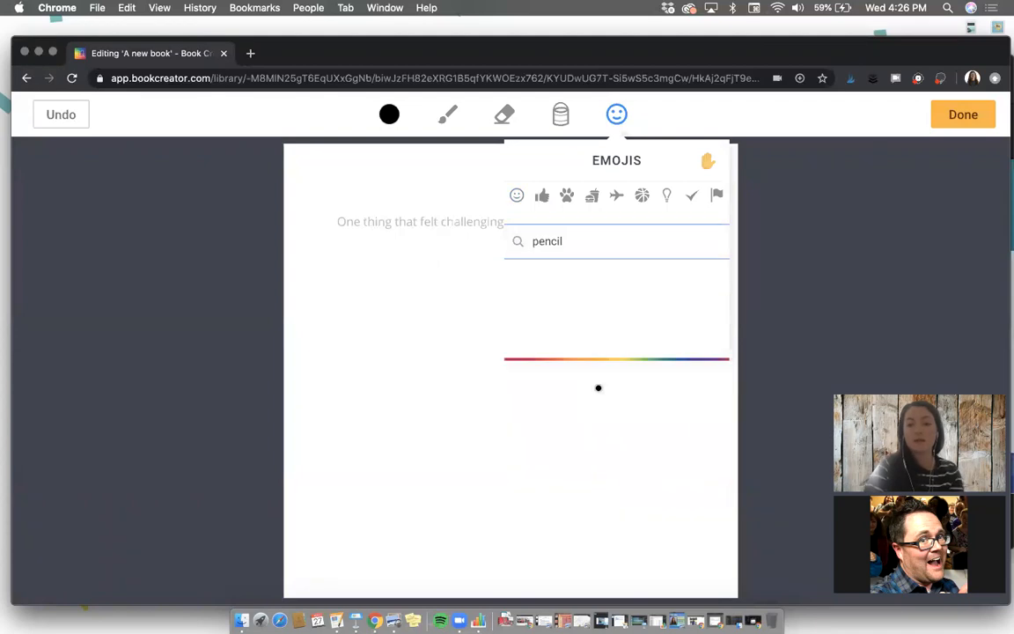
{"action": "left_click", "coordinate": [553, 295]}
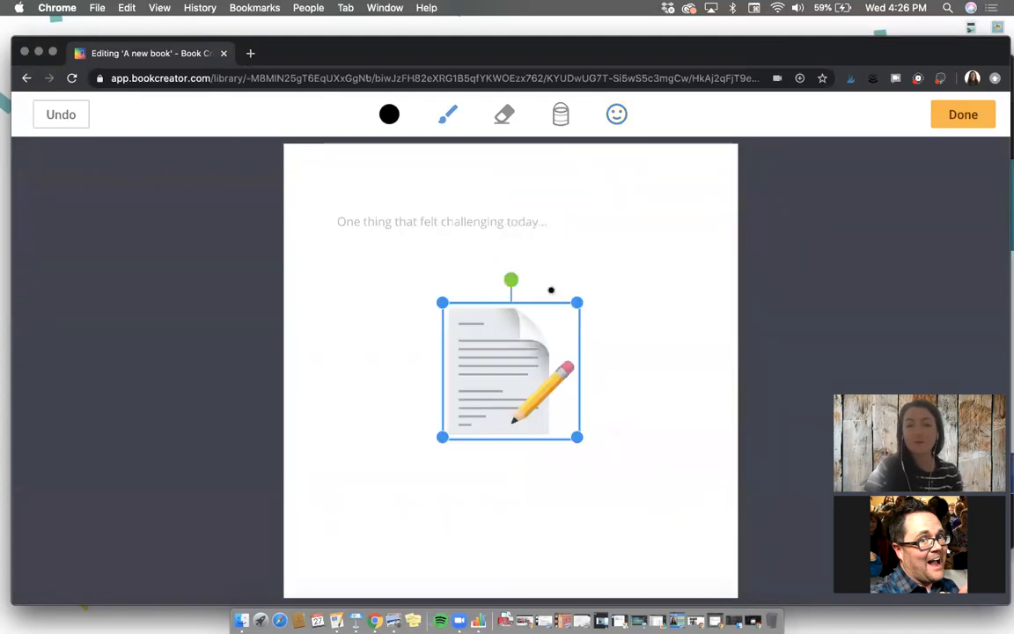
Step: Place the page-and-pencil emoji below the prompt text, left of the page center, and finish the drawing
{"action": "left_click_drag", "start_coordinate": [500, 361], "coordinate": [436, 333]}
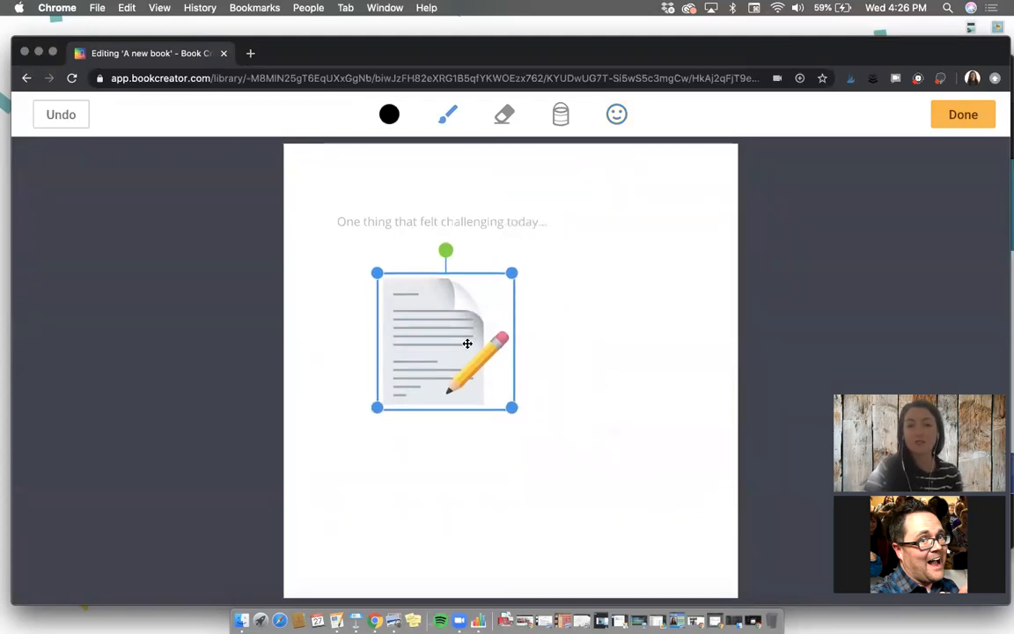
{"action": "left_click", "coordinate": [979, 114]}
{"action": "mouse_move", "coordinate": [446, 351]}
{"action": "left_mouse_down"}
{"action": "mouse_move", "coordinate": [472, 340]}
{"action": "mouse_move", "coordinate": [463, 341]}
{"action": "left_mouse_up"}
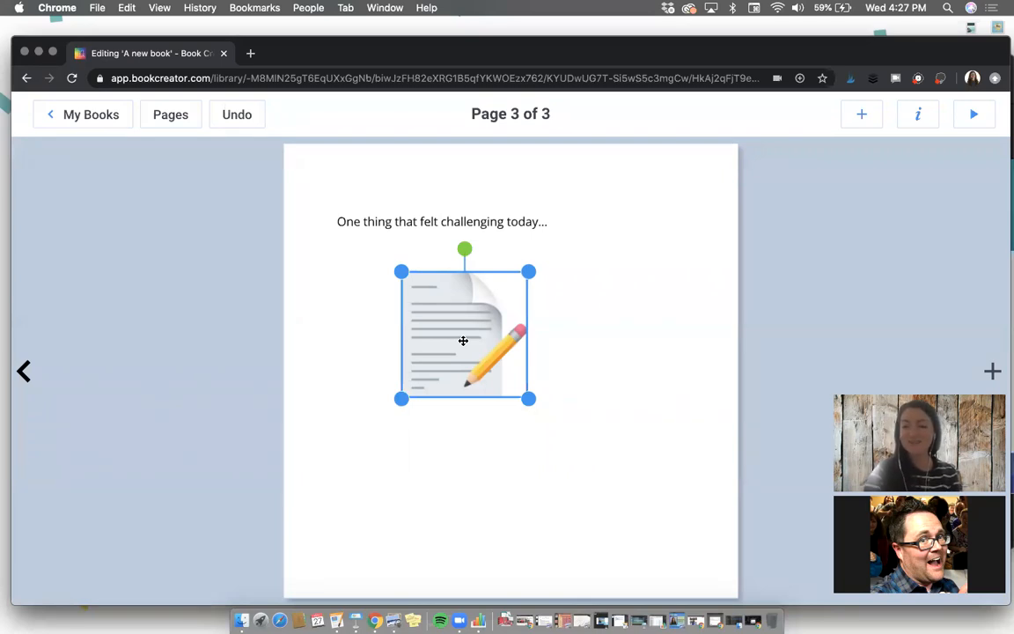
{"action": "left_click_drag", "start_coordinate": [463, 341], "coordinate": [457, 340]}
Step: Dictate a new text: "It was hard for me to finish my work today because I couldn't find the tutorial video in Google classroom."
{"action": "left_click", "coordinate": [860, 112]}
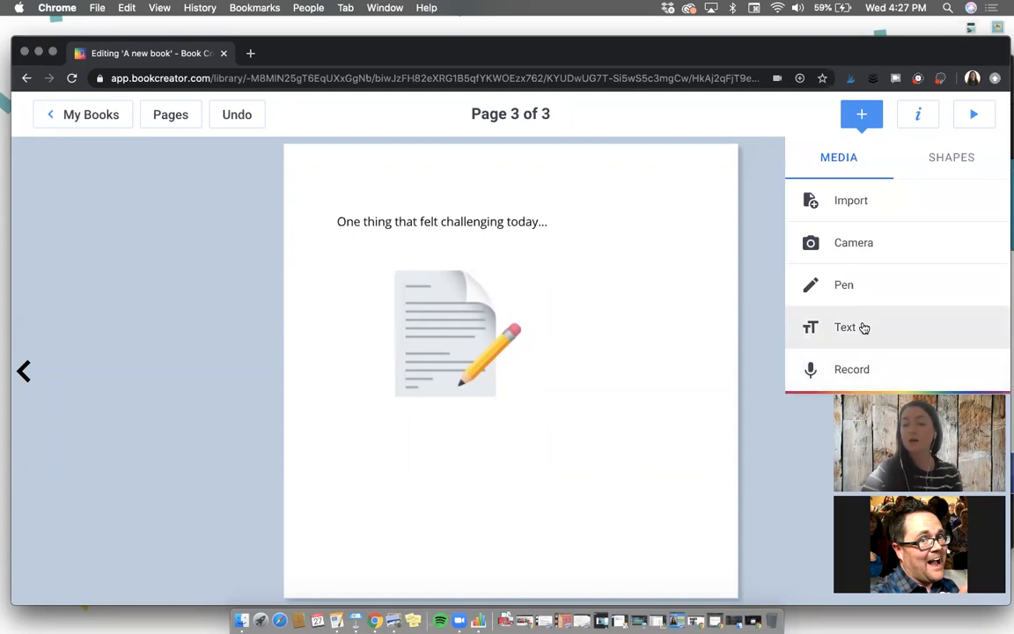
{"action": "left_click", "coordinate": [863, 327]}
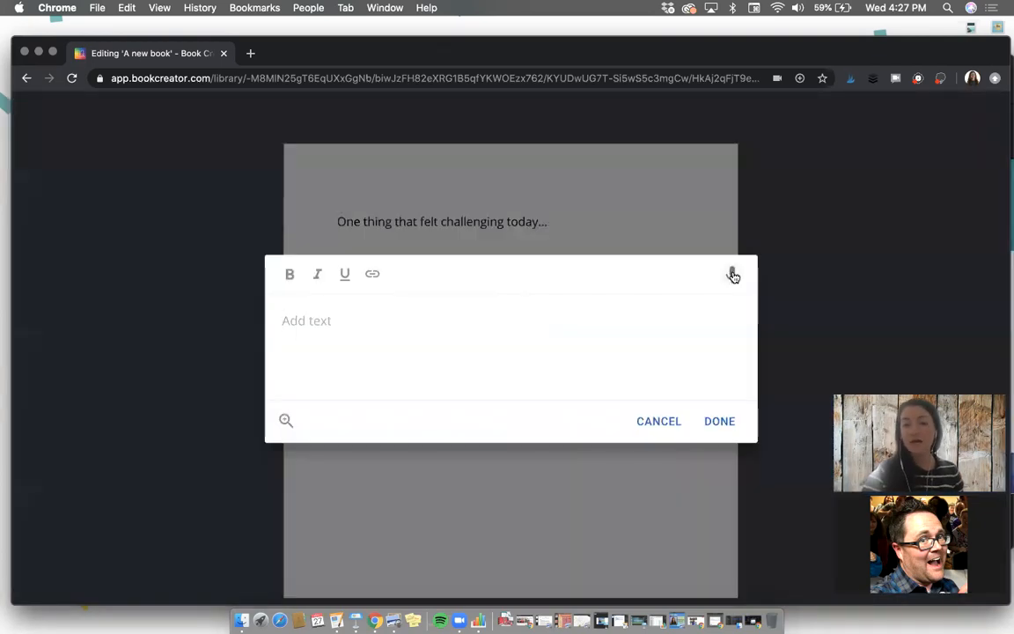
{"action": "left_click", "coordinate": [732, 274]}
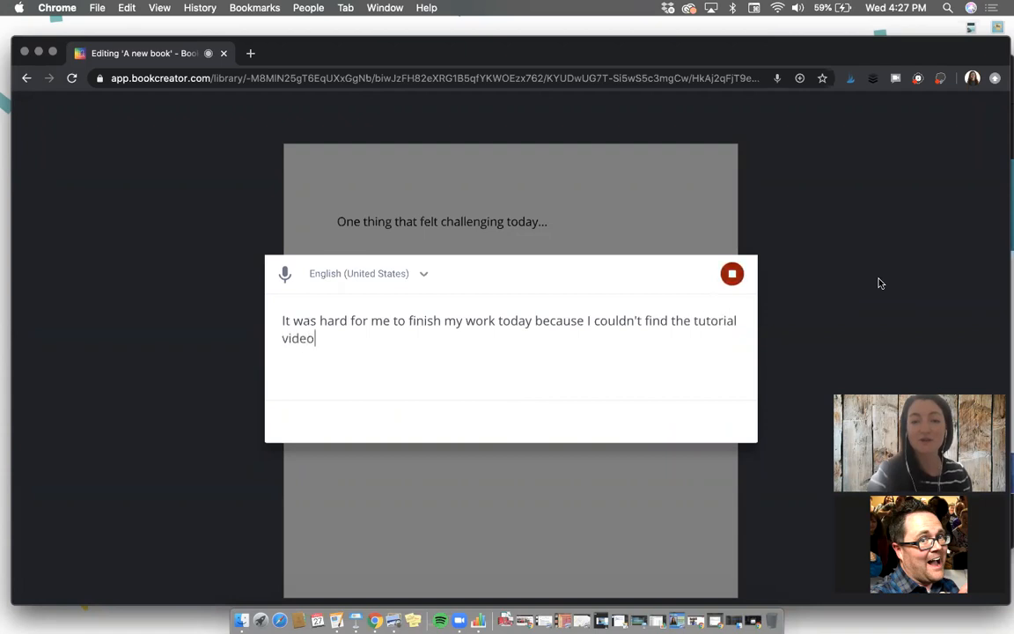
{"action": "left_click", "coordinate": [732, 274]}
{"action": "left_click", "coordinate": [718, 422]}
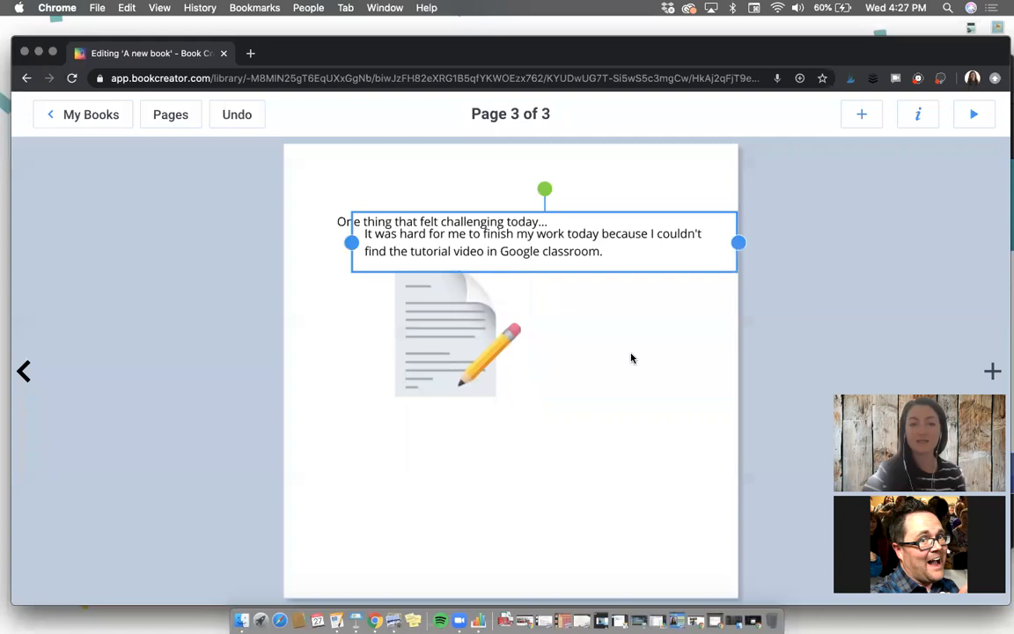
Step: Narrow the dictated text box to wrap over four lines and place it to the right of the page-and-pencil emoji
{"action": "mouse_move", "coordinate": [736, 251]}
{"action": "left_mouse_down"}
{"action": "mouse_move", "coordinate": [540, 251]}
{"action": "mouse_move", "coordinate": [572, 324]}
{"action": "mouse_move", "coordinate": [590, 334]}
{"action": "left_mouse_up"}
{"action": "left_click", "coordinate": [408, 486]}
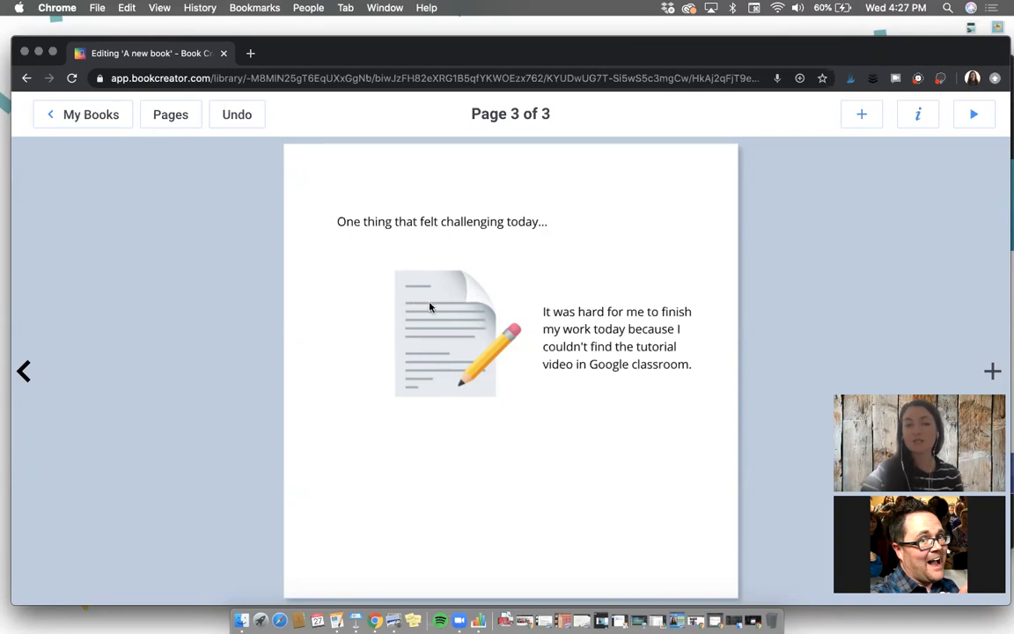
Step: Show an overview of all open windows
{"action": "key", "text": "ctrl+Up"}
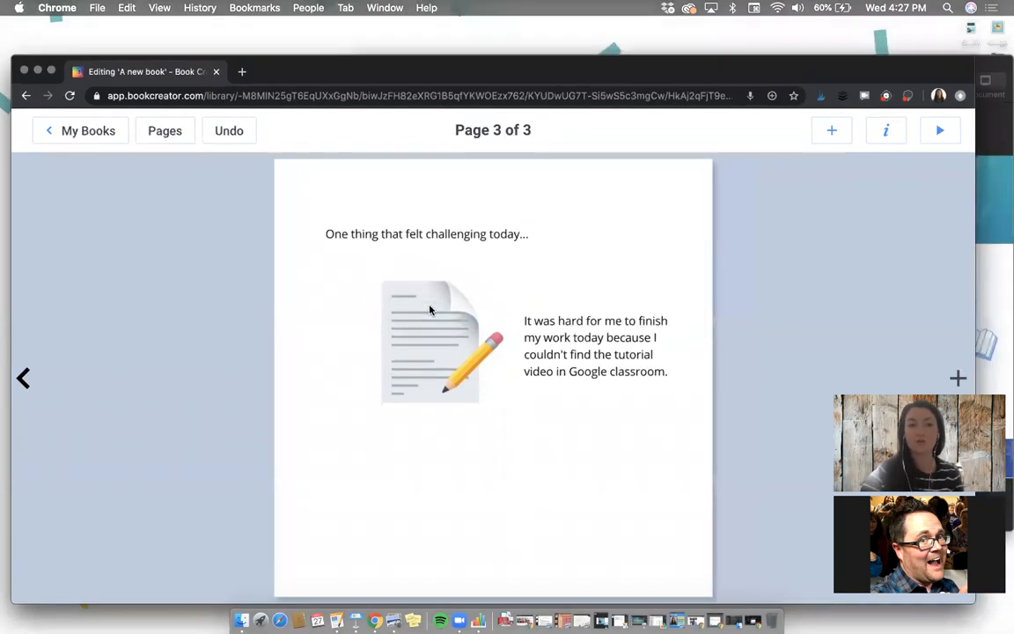